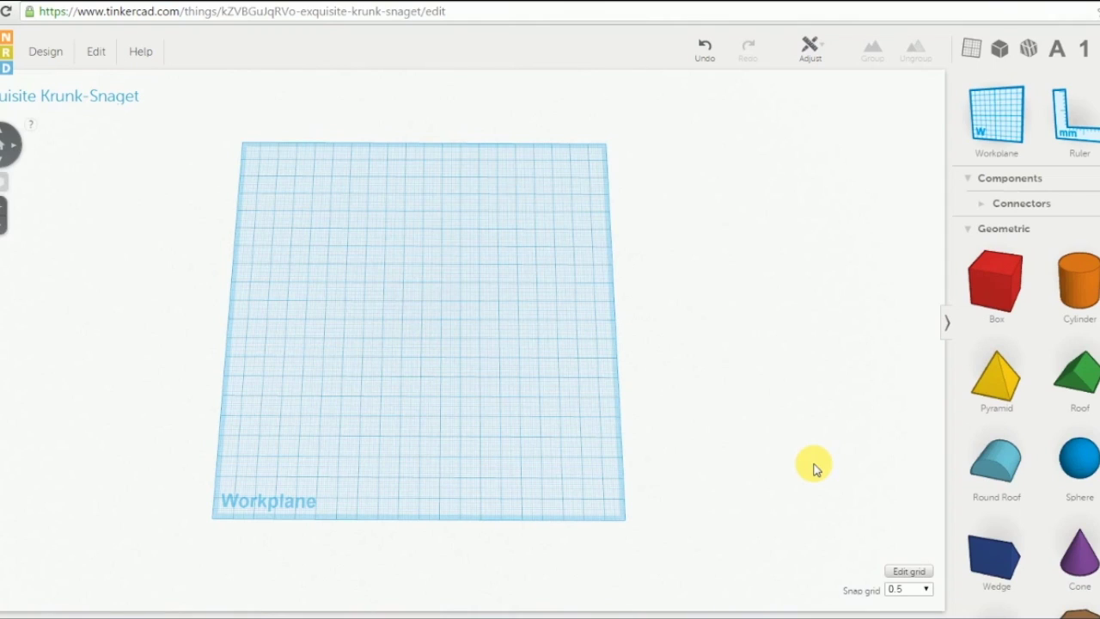
- Place a box and resize it into a thin 70.5 × 138 × 9 mm slab
left_click_drag(988, 290, 401, 308)
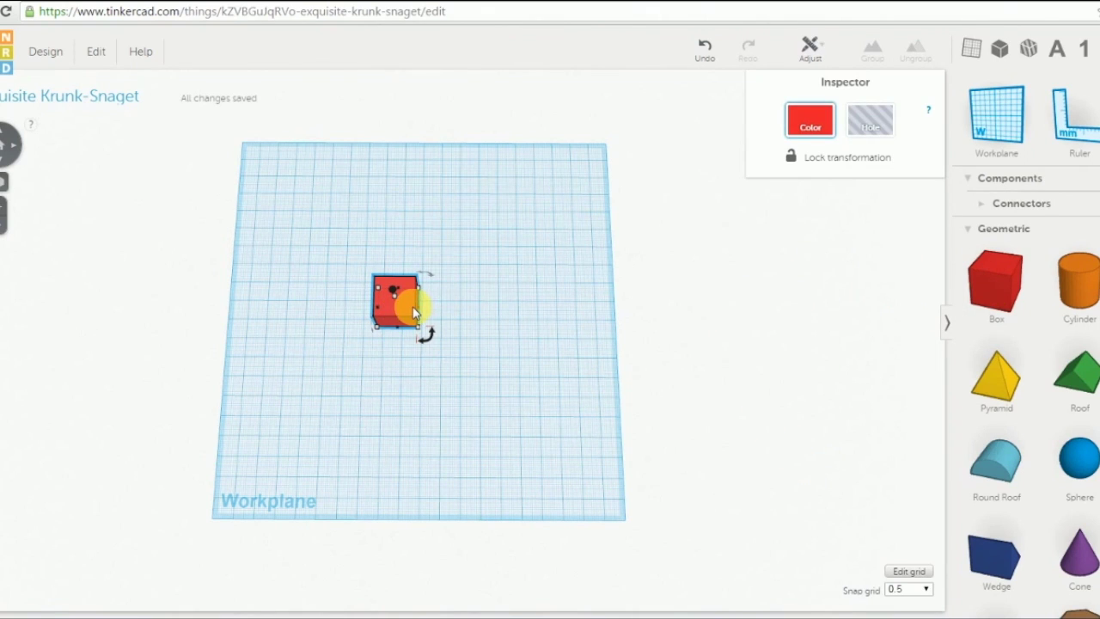
left_click_drag(448, 317, 524, 329)
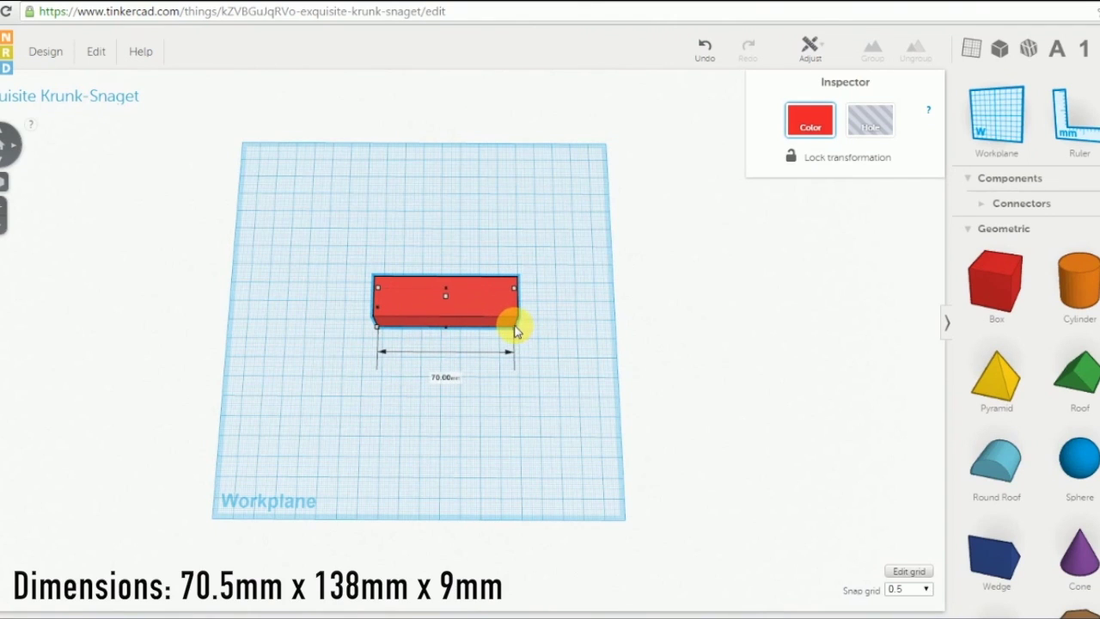
left_click_drag(446, 327, 453, 495)
left_click_drag(430, 282, 435, 222)
right_click_drag(631, 438, 445, 262)
left_click_drag(433, 244, 435, 264)
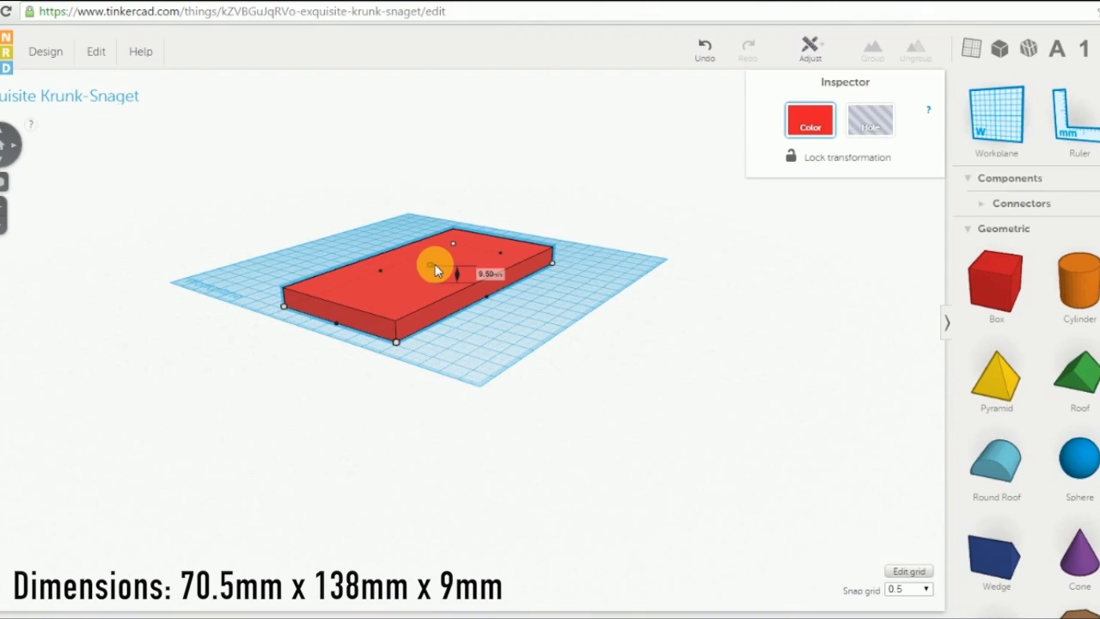
left_click(496, 356)
right_click_drag(496, 356, 602, 485)
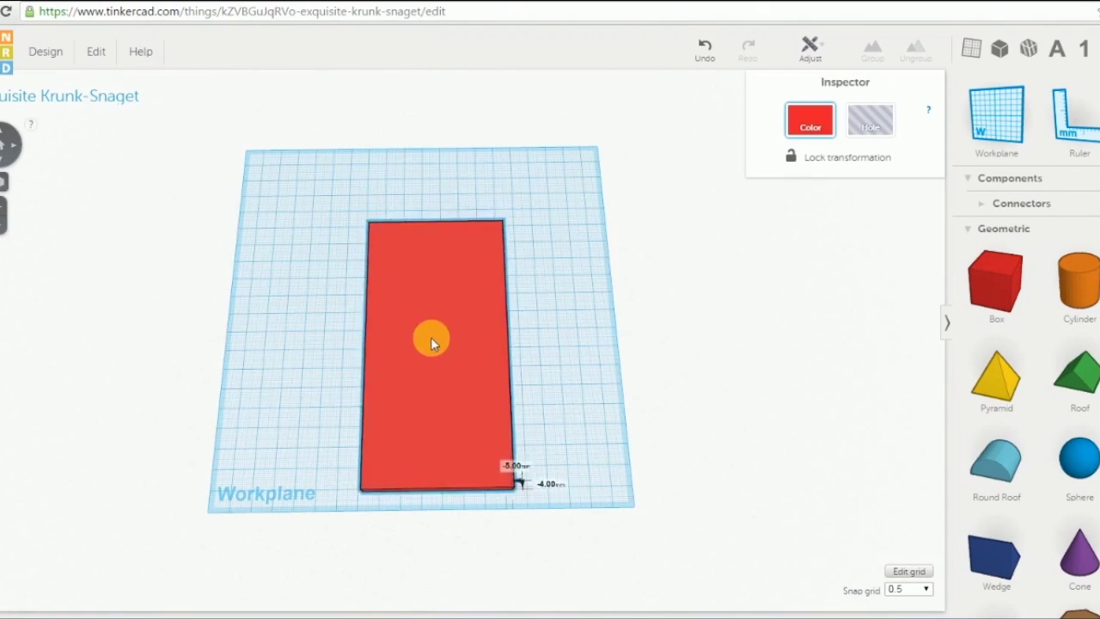
- Move the slab left and add a small box and a cylinder beside it
left_click_drag(432, 339, 301, 316)
left_click_drag(998, 279, 526, 247)
left_click_drag(1078, 282, 585, 234)
- Shrink the cylinder to 10.5 mm so it overlaps the small box's corner
mouse_move(604, 266)
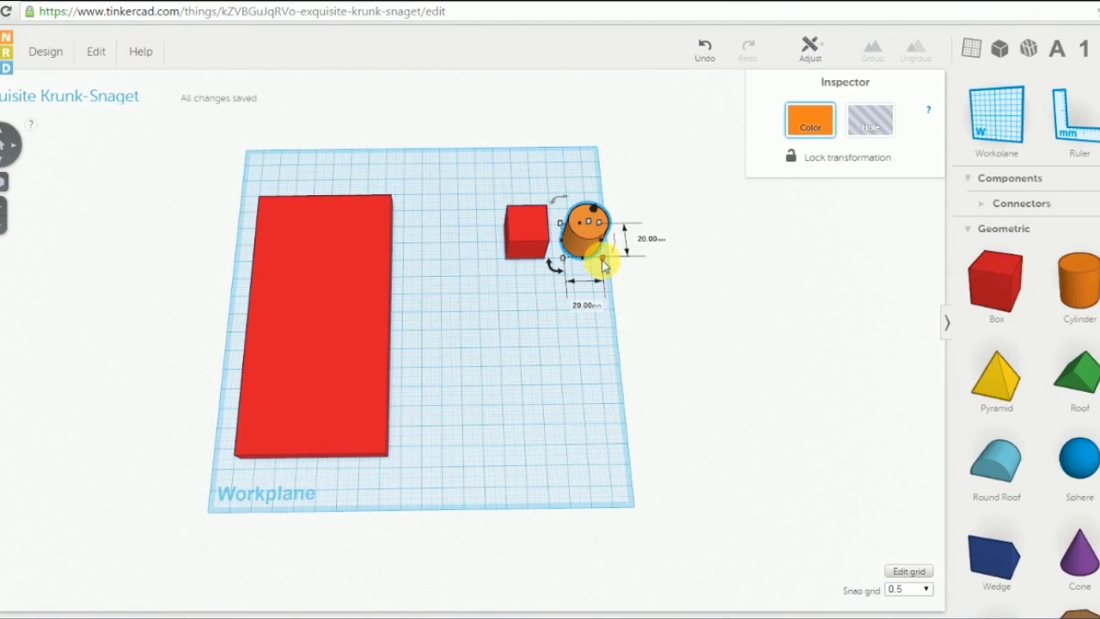
left_click_drag(603, 266, 550, 268)
right_click_drag(548, 315, 513, 479)
scroll(514, 428, "up", 5)
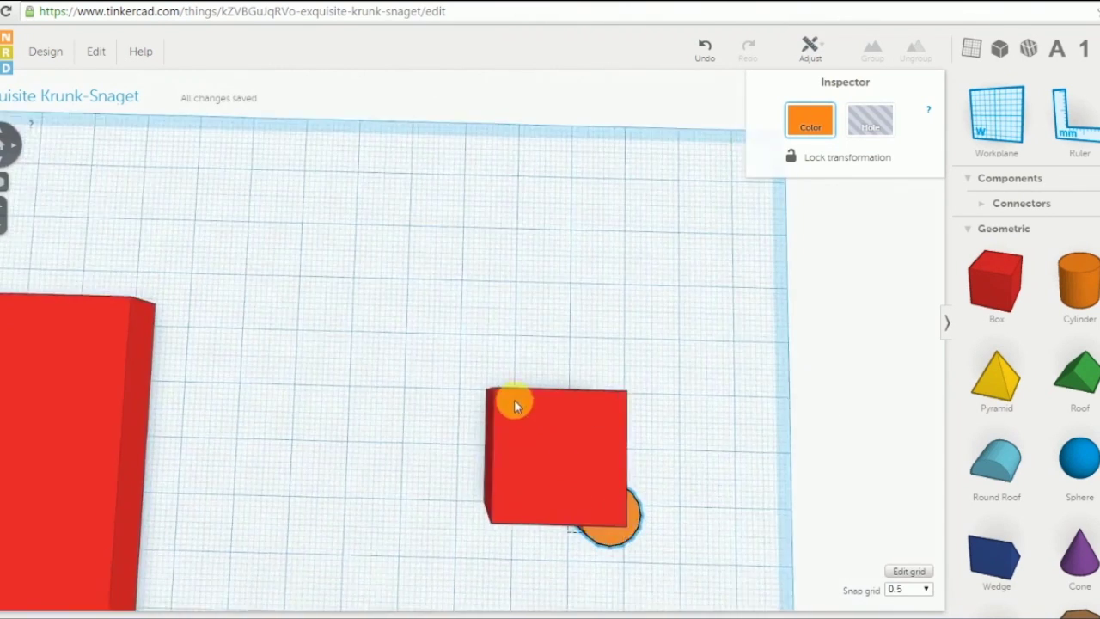
right_click_drag(462, 368, 461, 239)
right_click_drag(590, 233, 594, 415)
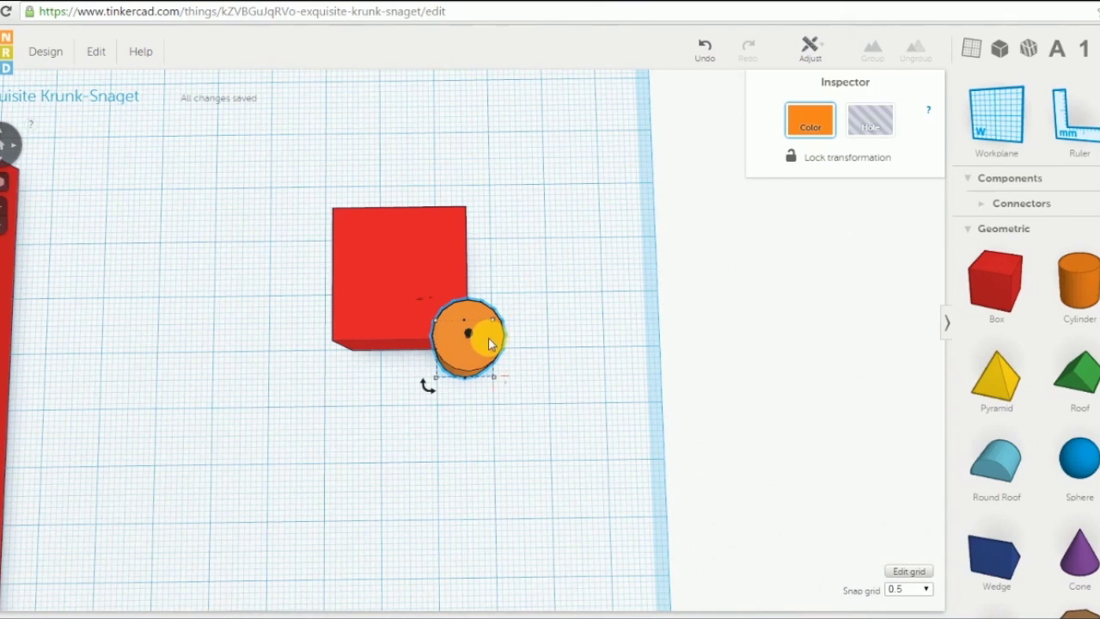
- Make the cylinder a hole and group it with the small cube to notch its corner
left_click(870, 120)
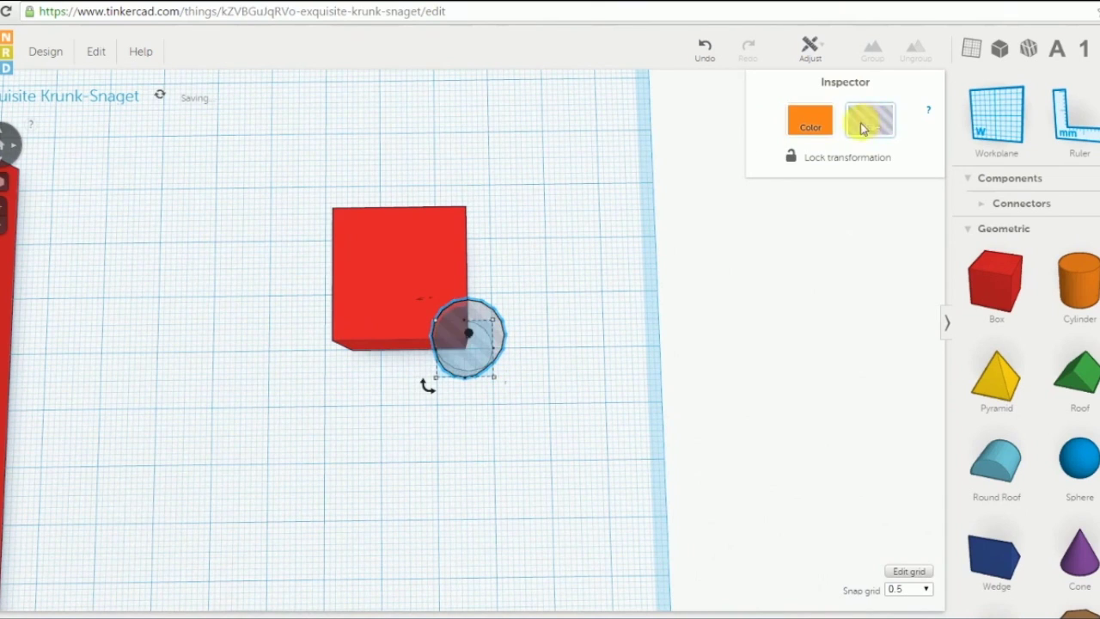
left_click(564, 313)
left_click_drag(483, 264, 430, 239)
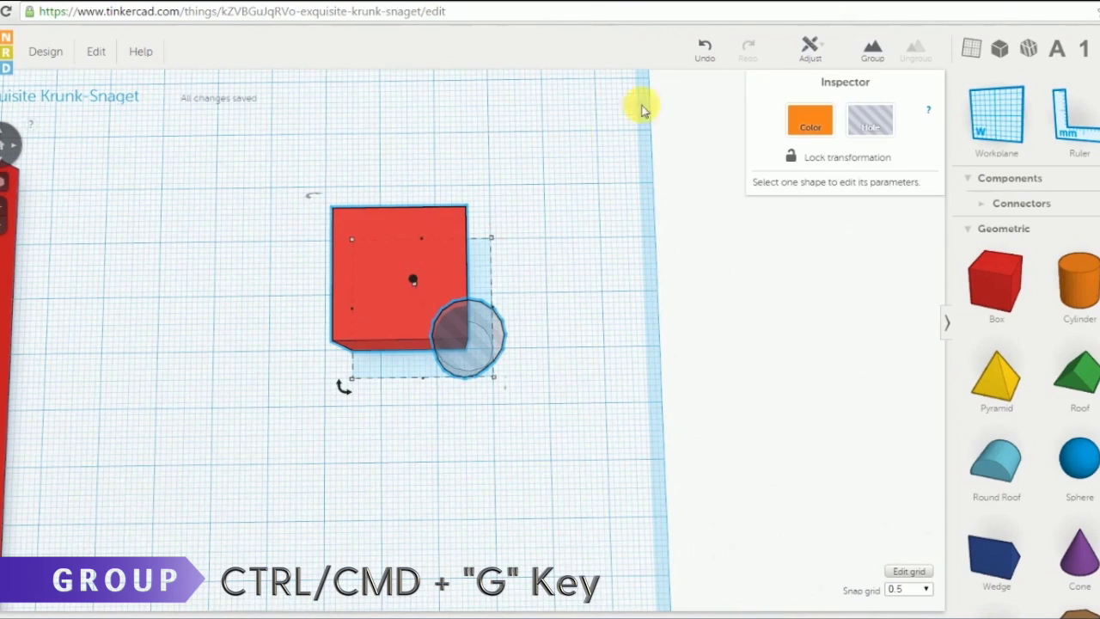
left_click(870, 53)
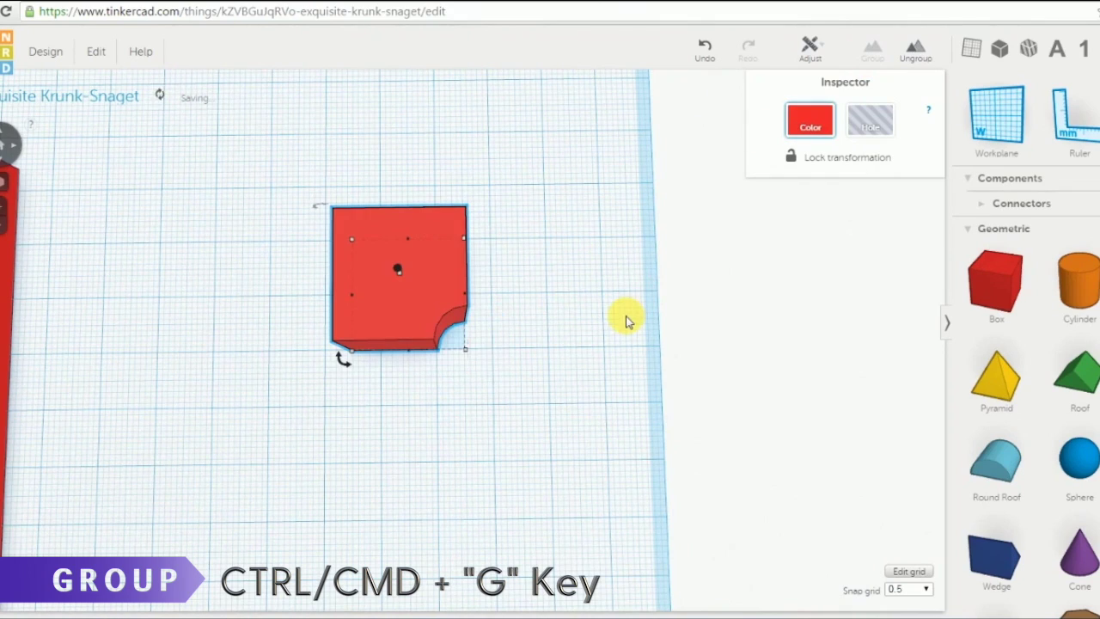
right_click_drag(484, 410, 441, 262)
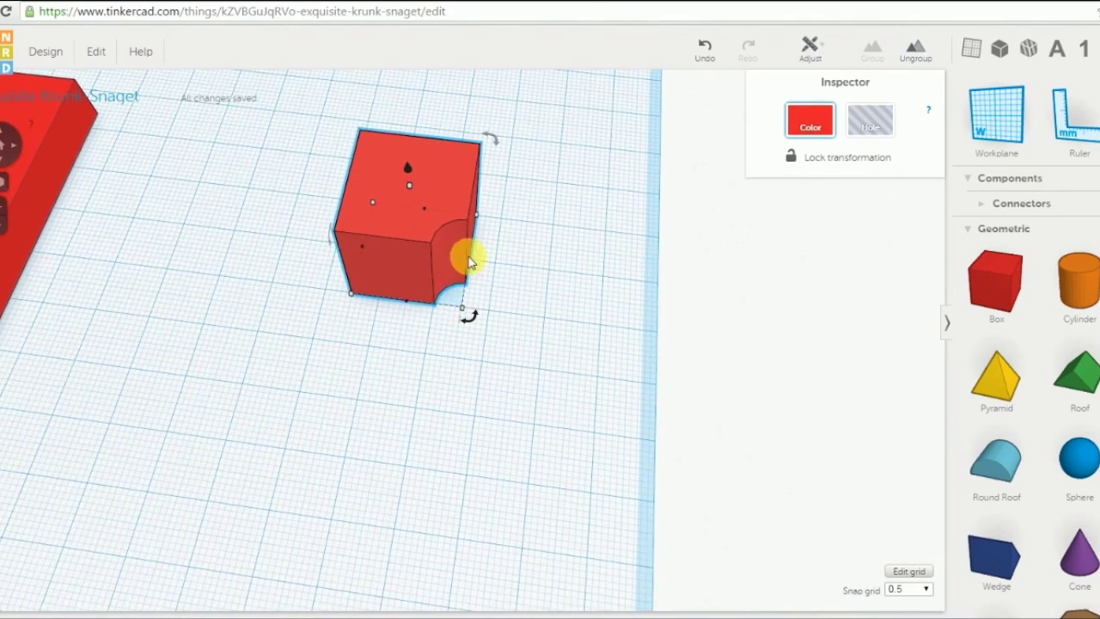
scroll(494, 346, "down", 5)
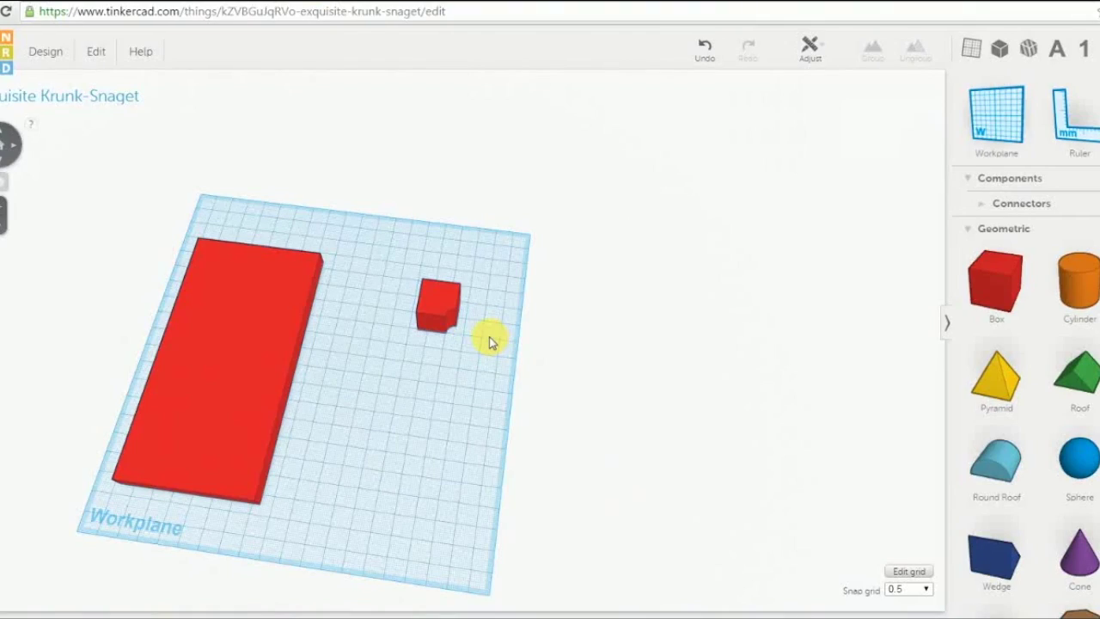
- Convert the notched cube into a hole and fit it on the slab's top-left corner
right_click_drag(430, 385, 551, 320)
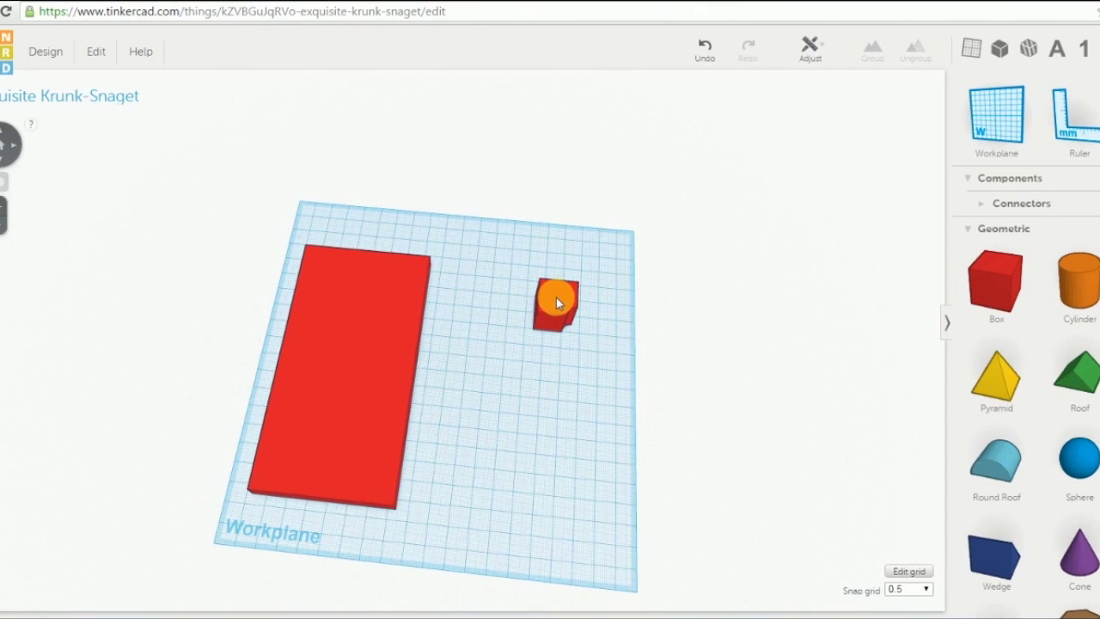
left_click(556, 297)
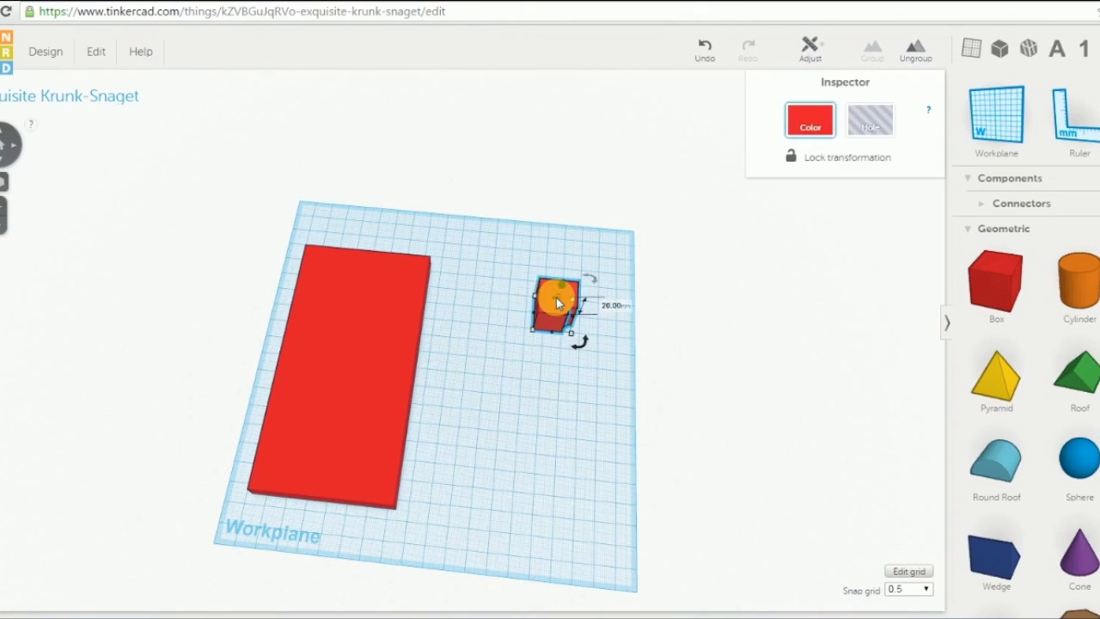
left_click(873, 121)
right_click_drag(585, 414, 610, 330)
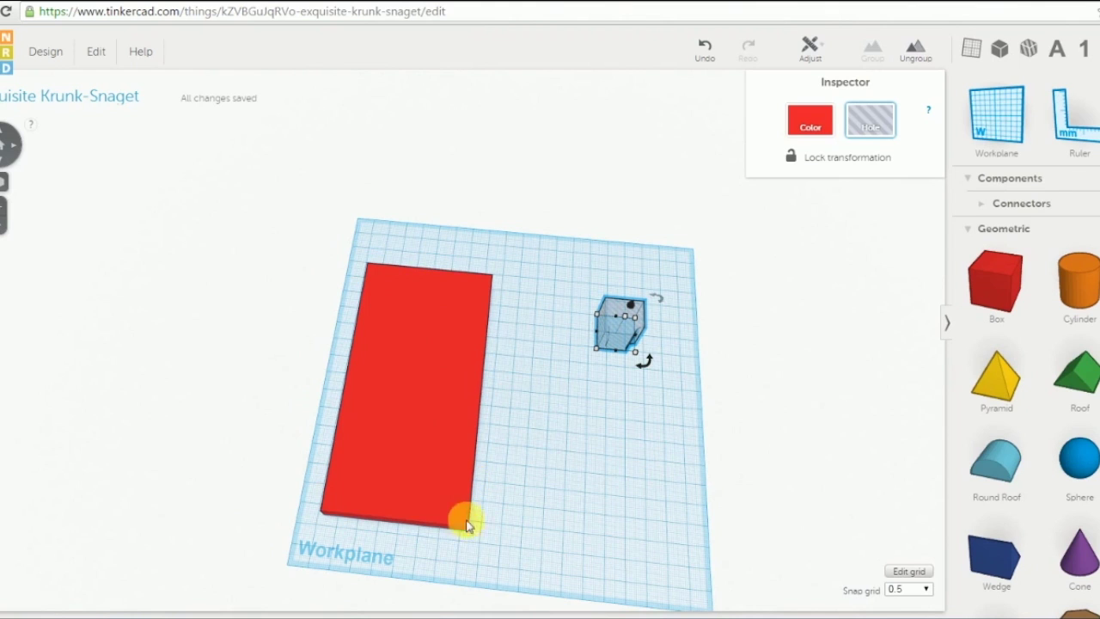
left_click_drag(609, 314, 353, 254)
middle_click_drag(547, 374, 639, 405)
right_click_drag(638, 405, 590, 504)
scroll(491, 344, "up", 6)
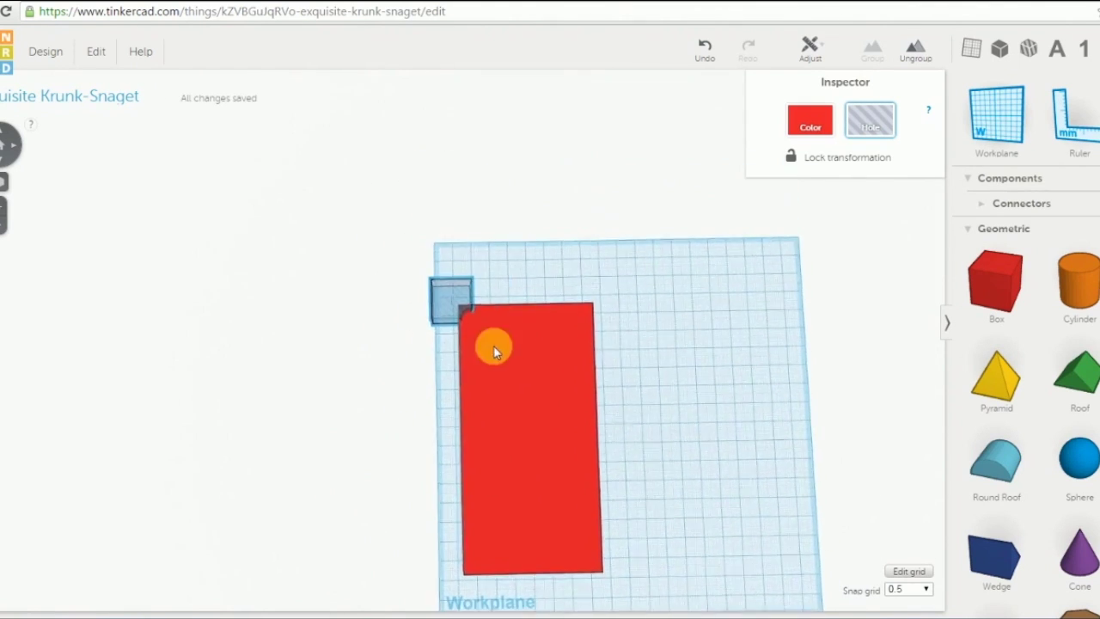
left_click_drag(461, 229, 462, 226)
scroll(359, 402, "down", 2)
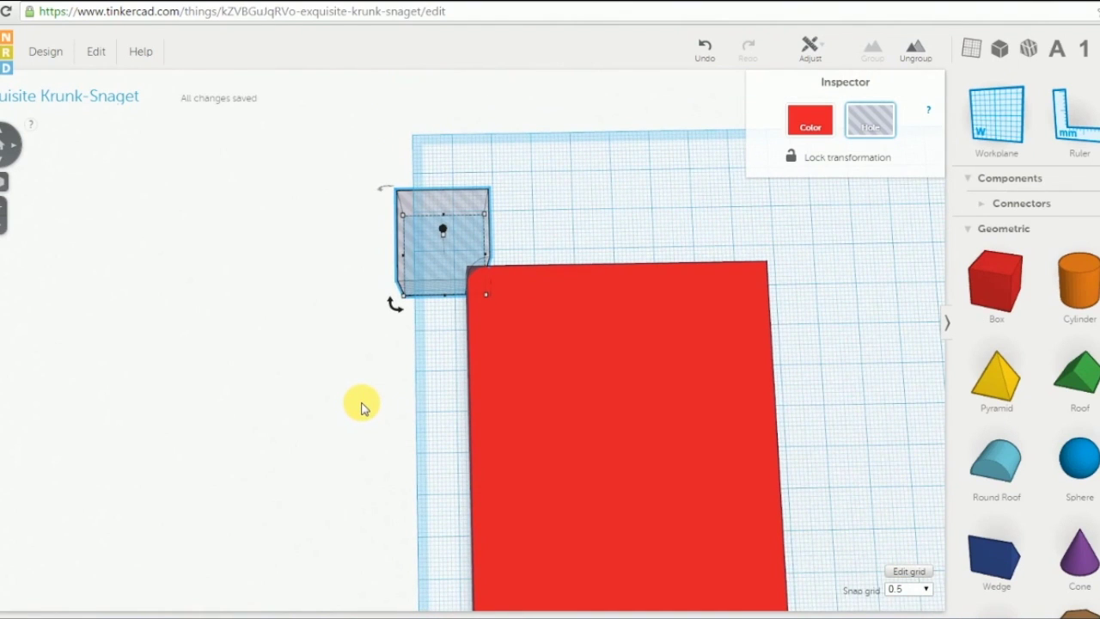
- Duplicate the hole cube and slide the copy right along the slab's top edge
left_click_drag(477, 230, 743, 218, "alt")
right_click_drag(744, 218, 635, 336)
left_click(513, 258)
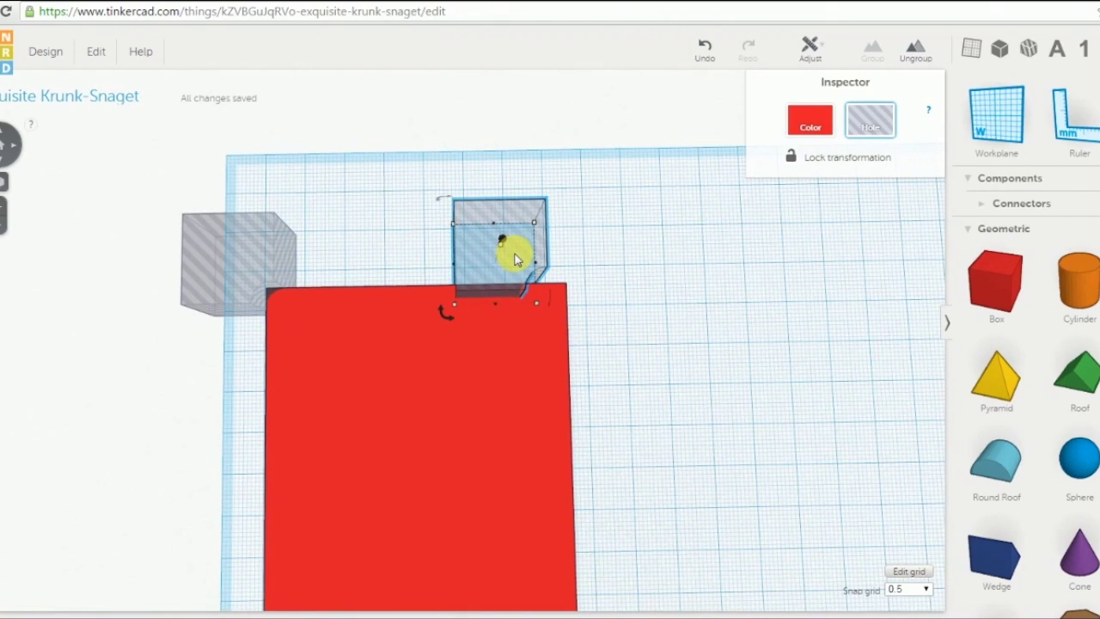
- Mirror the copied hole cube left-to-right and set it on the slab's top-right corner
left_click(808, 49)
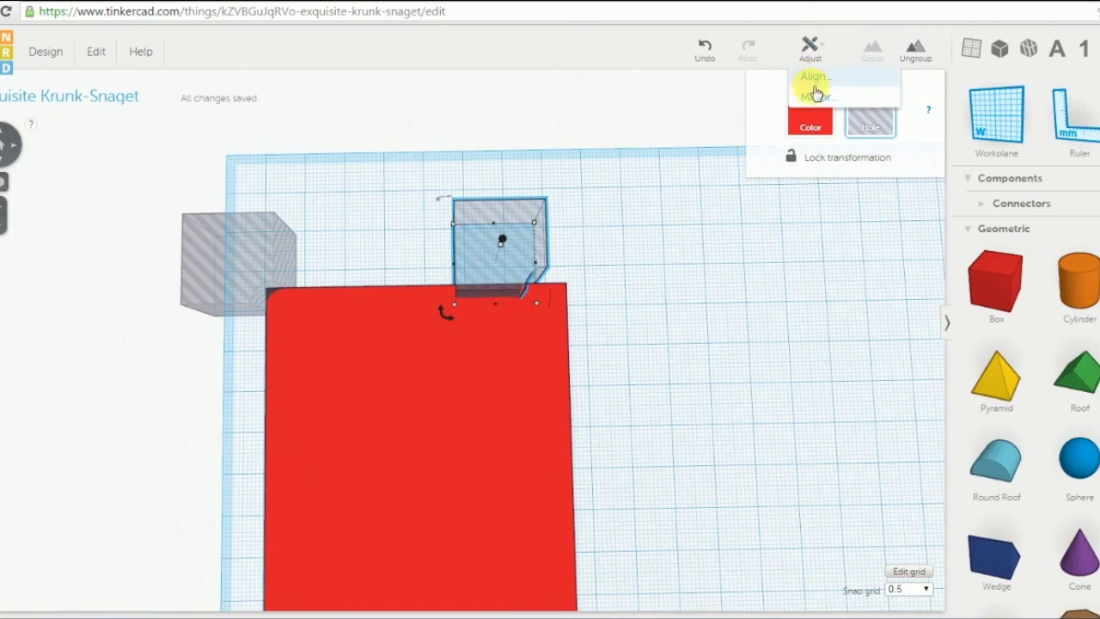
left_click(814, 96)
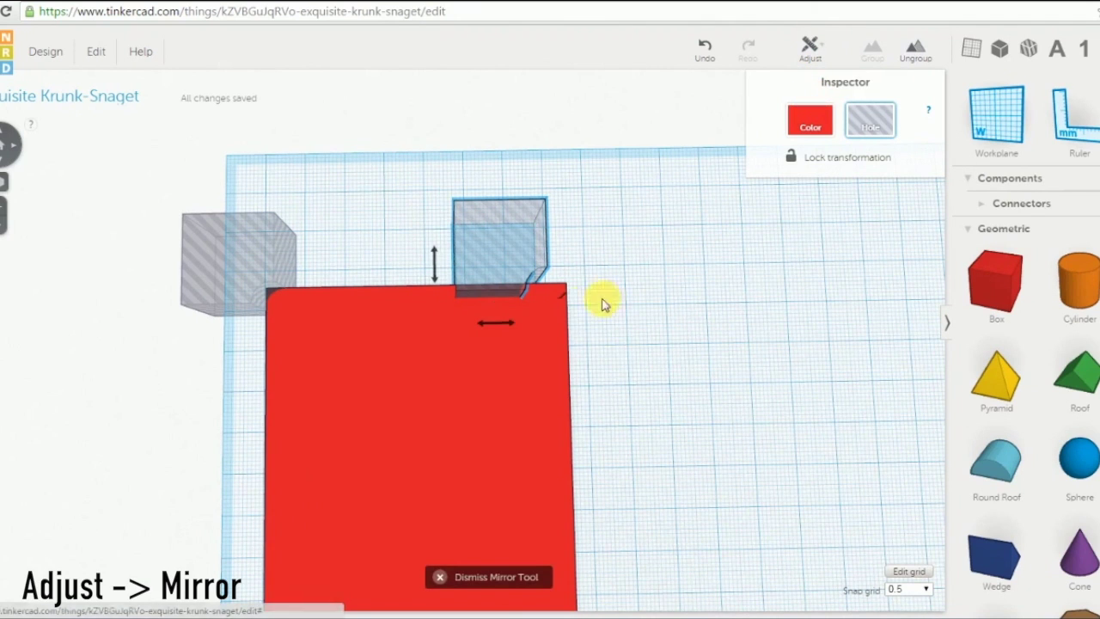
left_click(502, 325)
left_click_drag(533, 253, 618, 260)
left_click(659, 356)
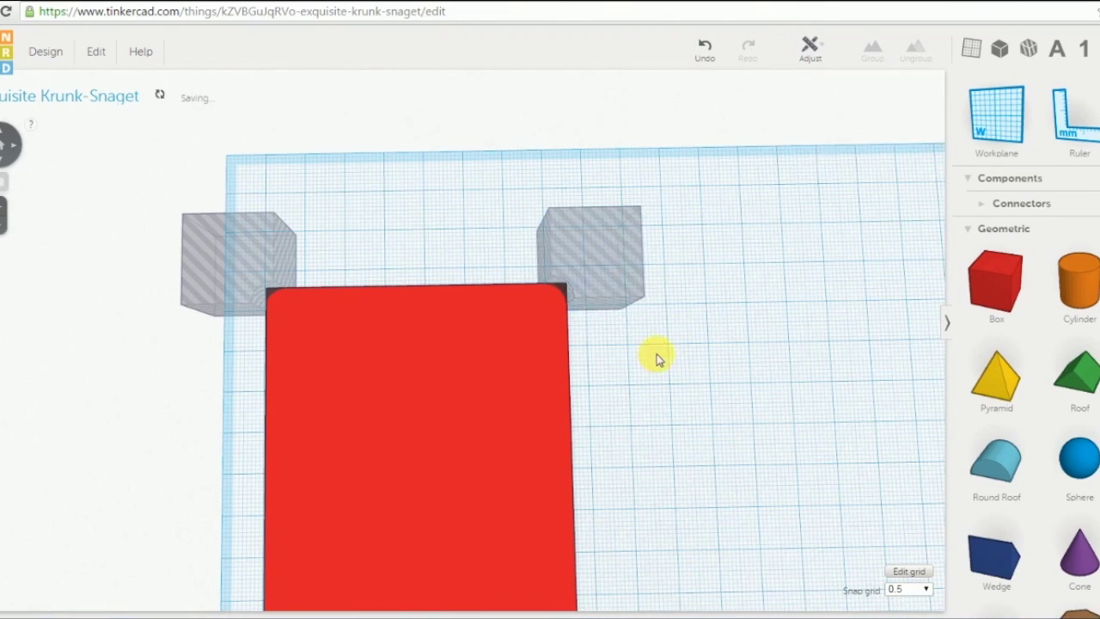
middle_click_drag(658, 356, 588, 331)
scroll(588, 331, "down", 5)
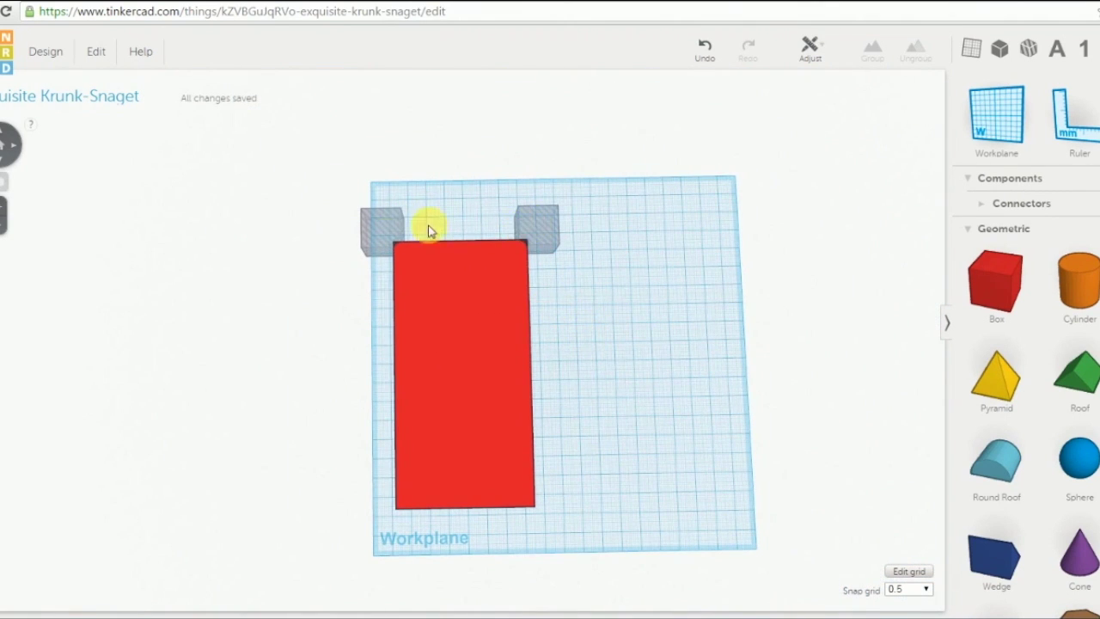
- Duplicate both top corner hole cubes down to the slab's bottom edge
left_click(378, 232)
left_click(548, 225, "shift")
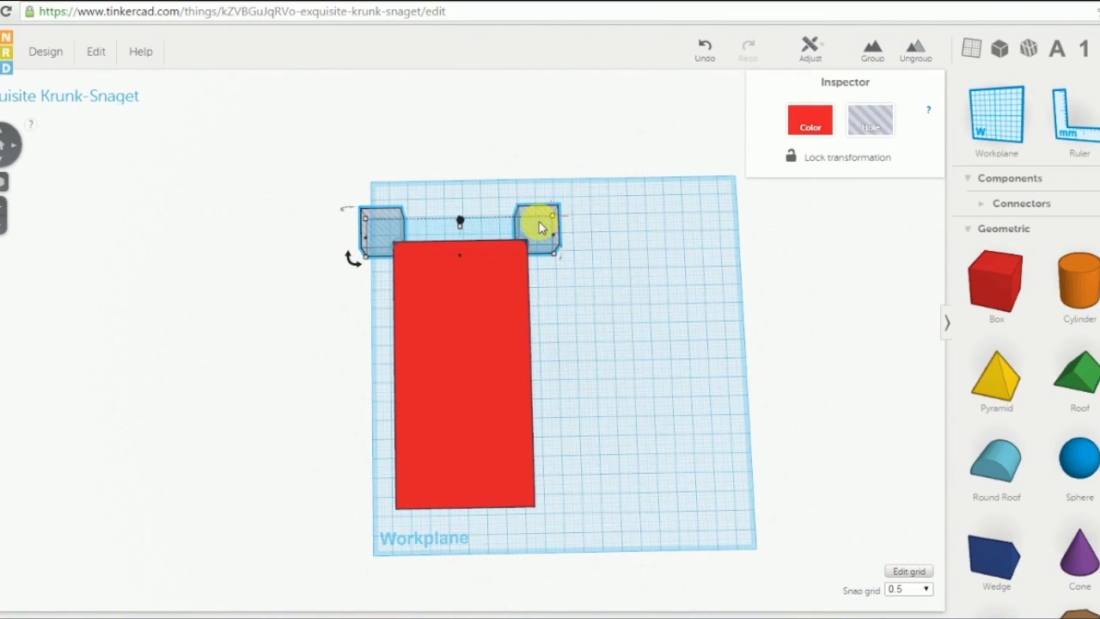
left_click_drag(543, 228, 555, 514, "alt")
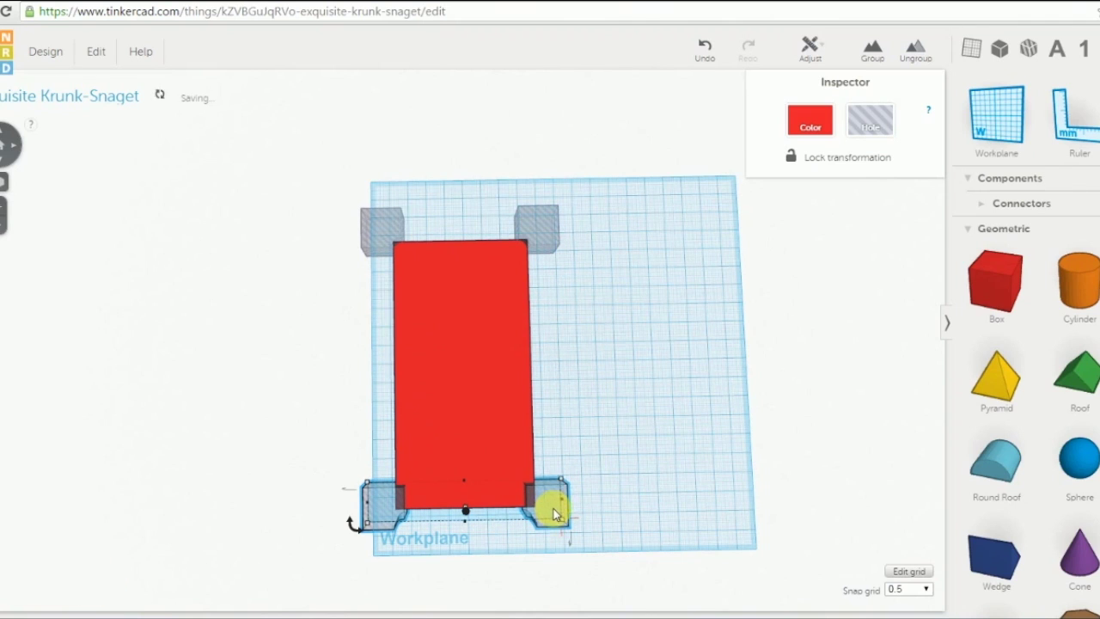
- Mirror the bottom copies front to back and nudge them into the bottom corners
left_click(810, 47)
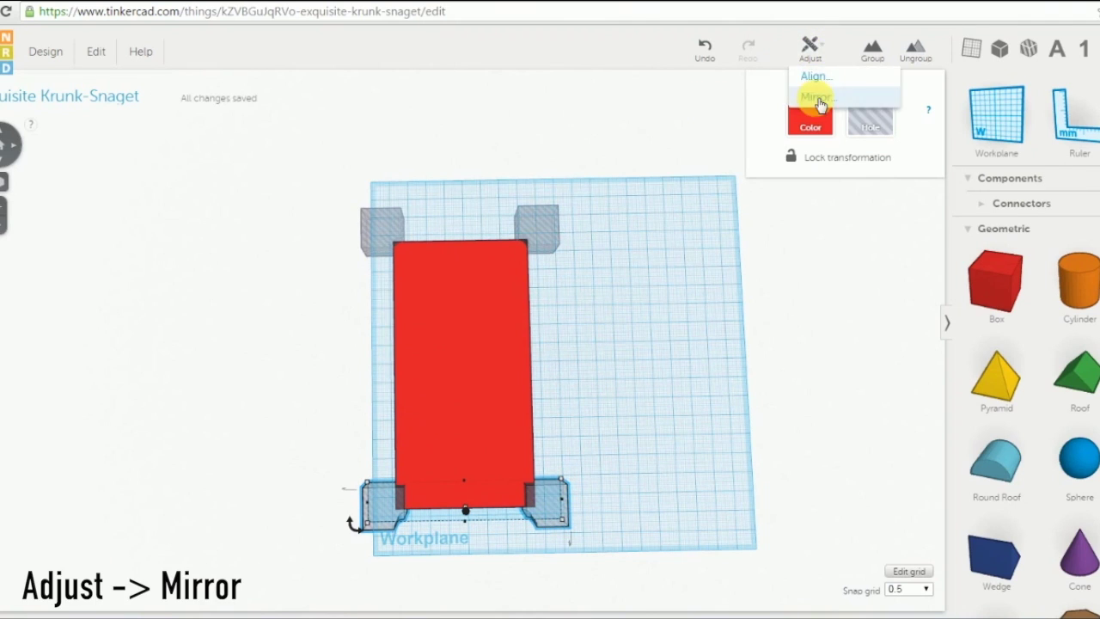
left_click(818, 98)
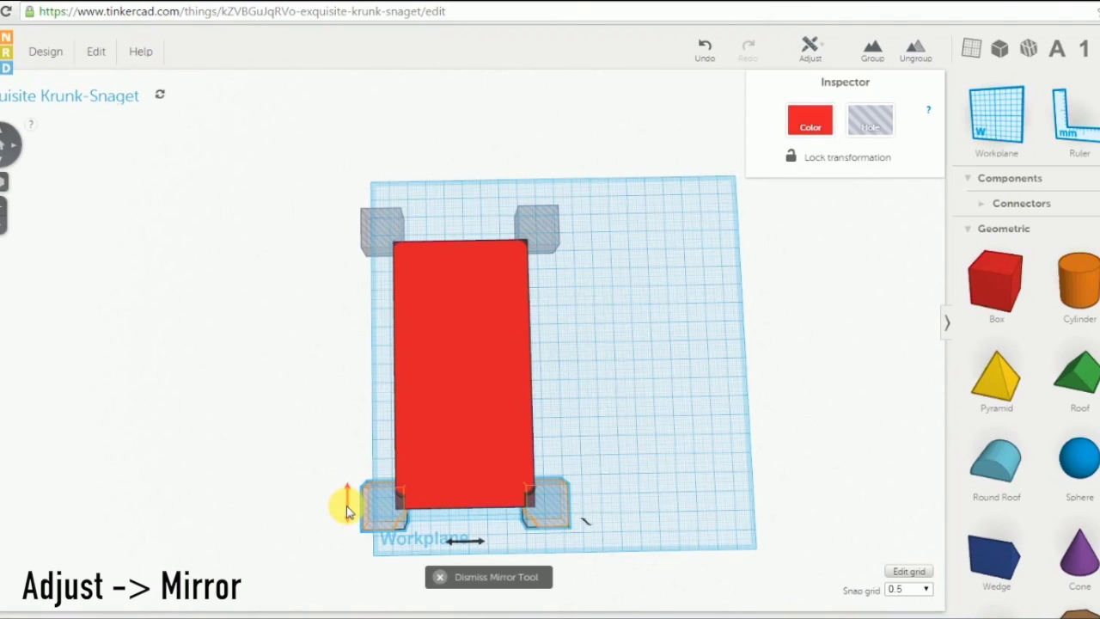
left_click(553, 491)
scroll(590, 560, "up", 5)
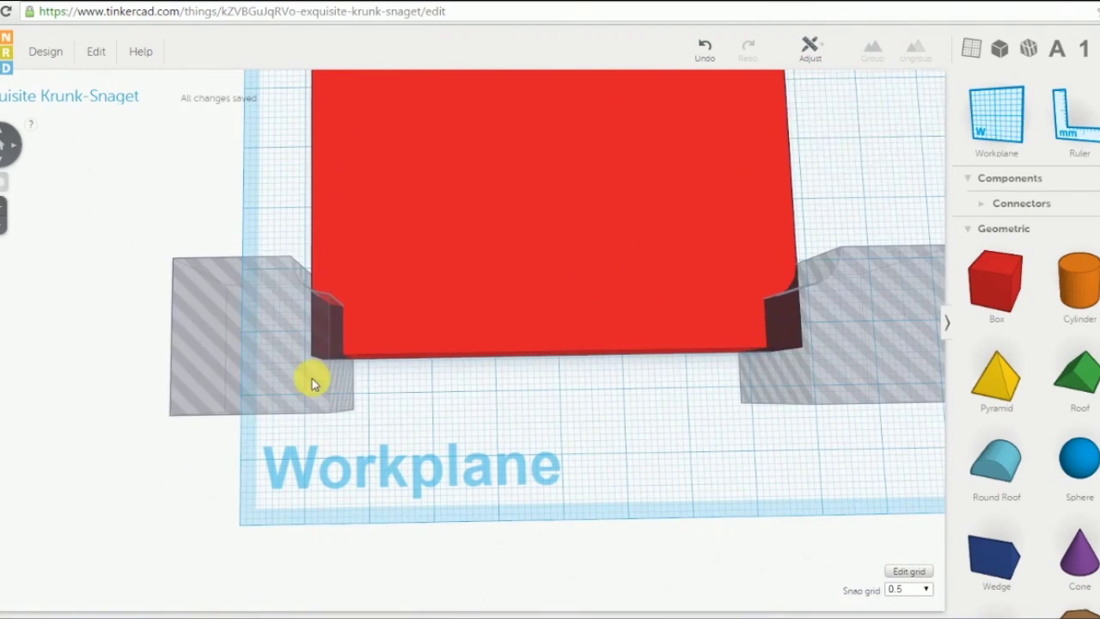
left_click(312, 376)
left_click_drag(284, 370, 242, 376)
middle_click_drag(241, 376, 410, 412)
left_click(430, 459)
- Group the slab with all four corner hole cubes into one rounded-corner slab
left_click(231, 438)
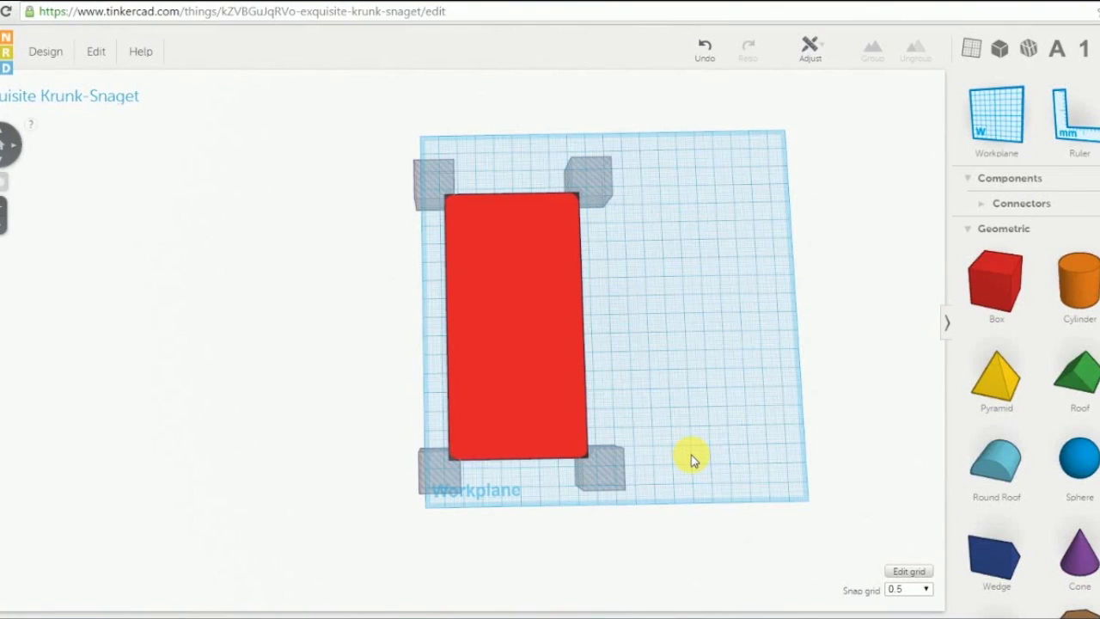
middle_click_drag(671, 406, 628, 402)
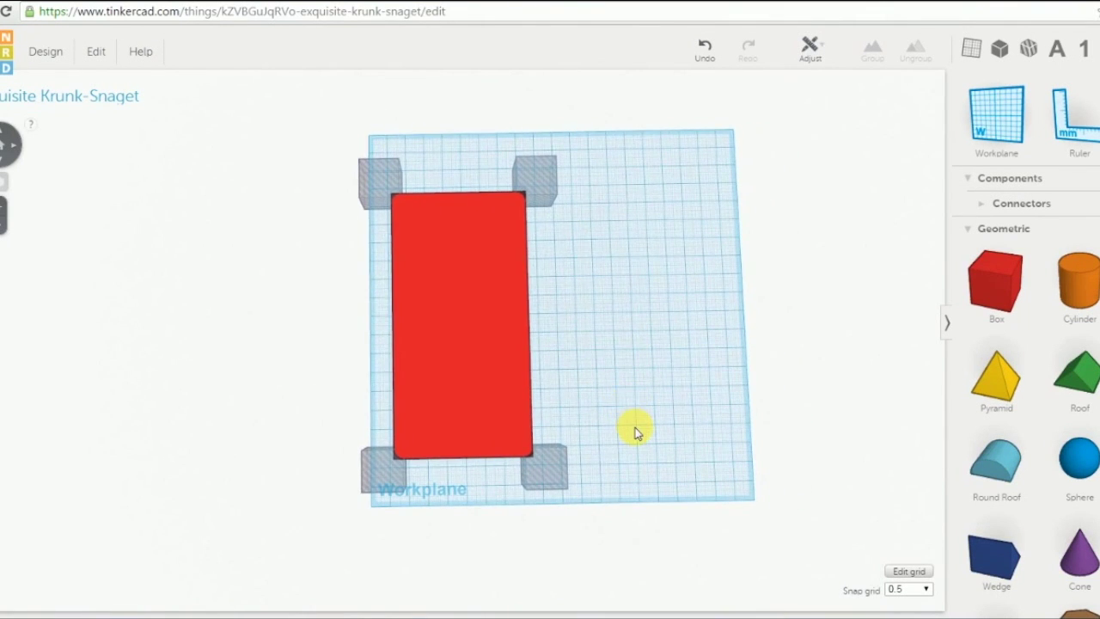
left_click_drag(541, 290, 351, 157)
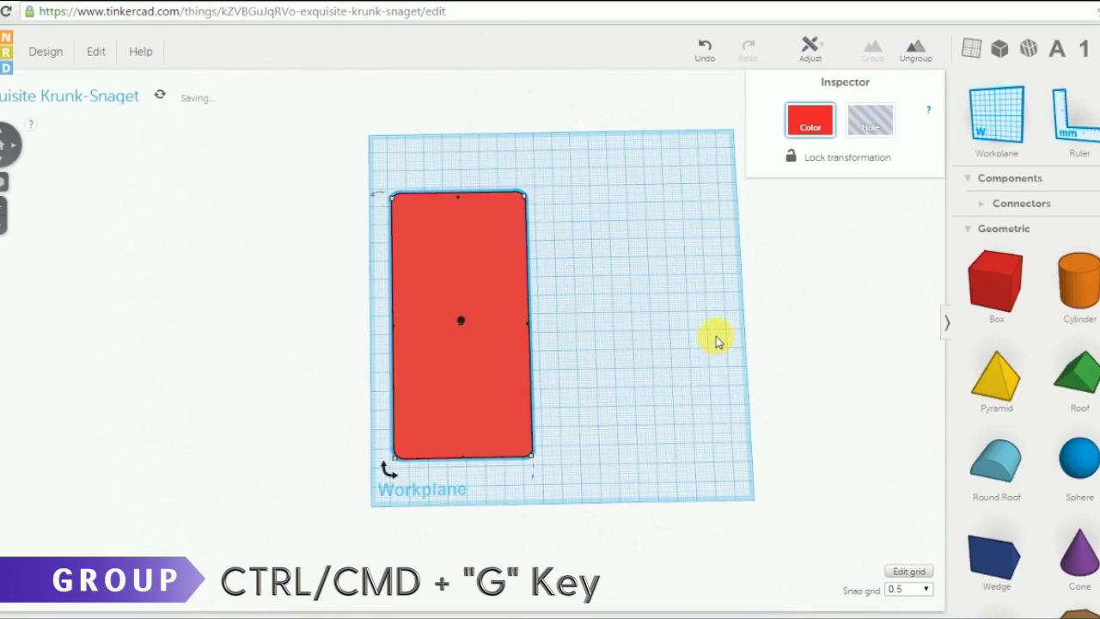
left_click(662, 359)
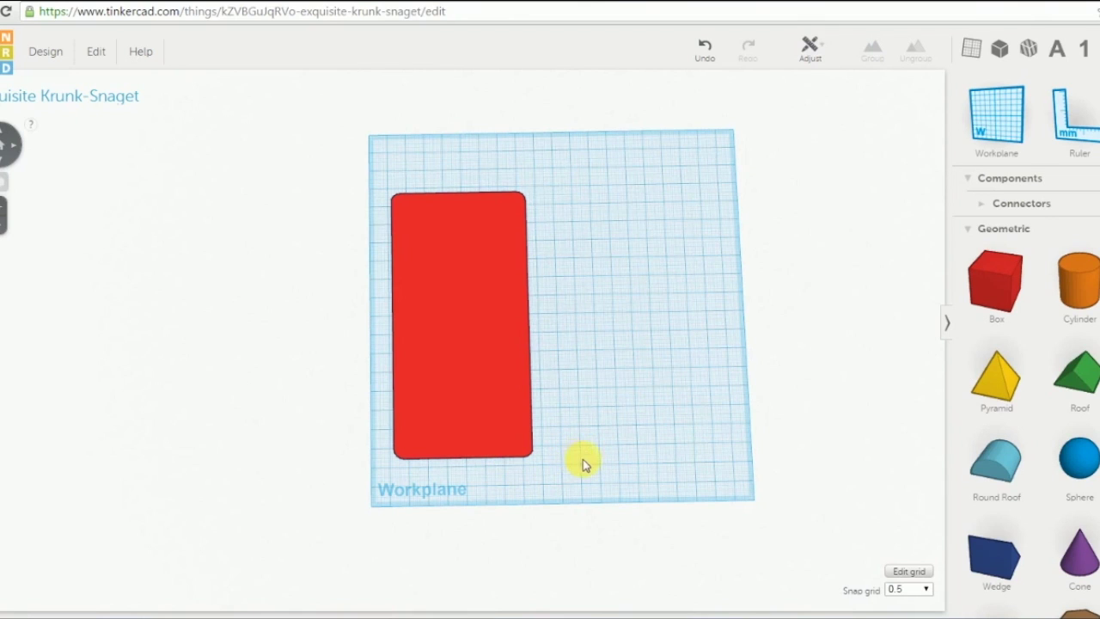
right_click_drag(582, 464, 575, 395)
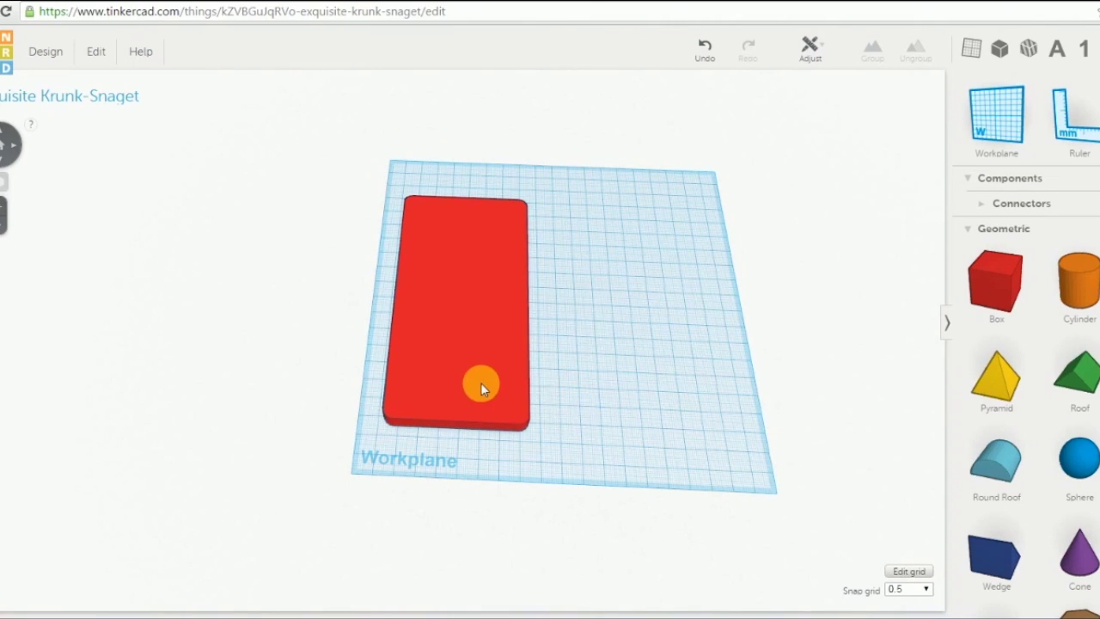
- Duplicate the slab, enlarge the copy to about 73.5 × 141.5 mm, and make the original a hole
left_click_drag(481, 389, 660, 393, "alt")
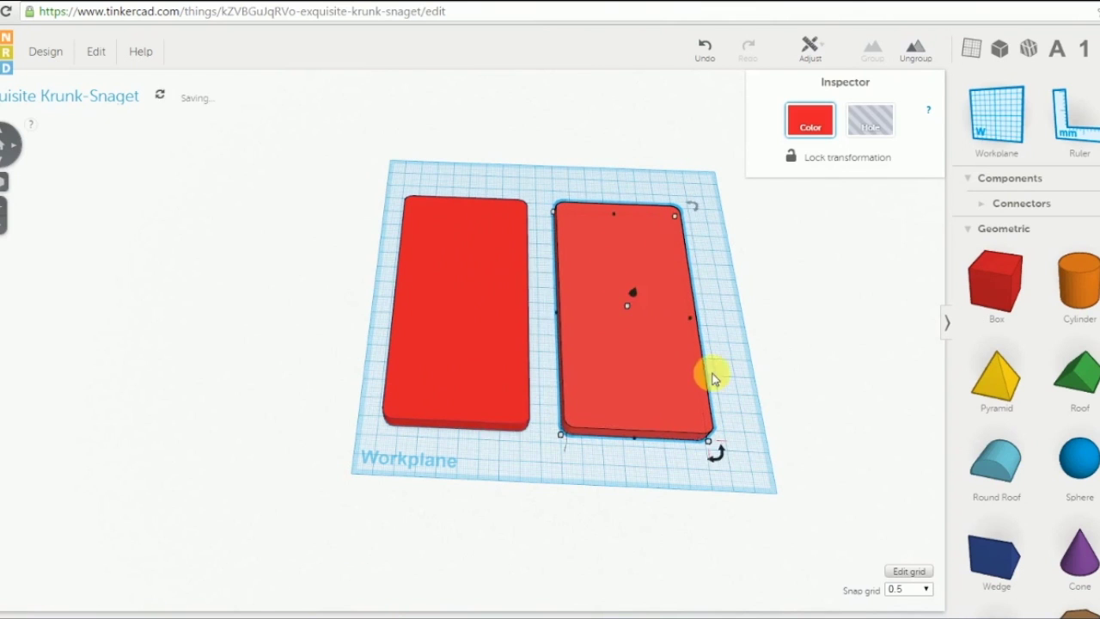
scroll(717, 365, "up", 2)
middle_click_drag(724, 359, 570, 373)
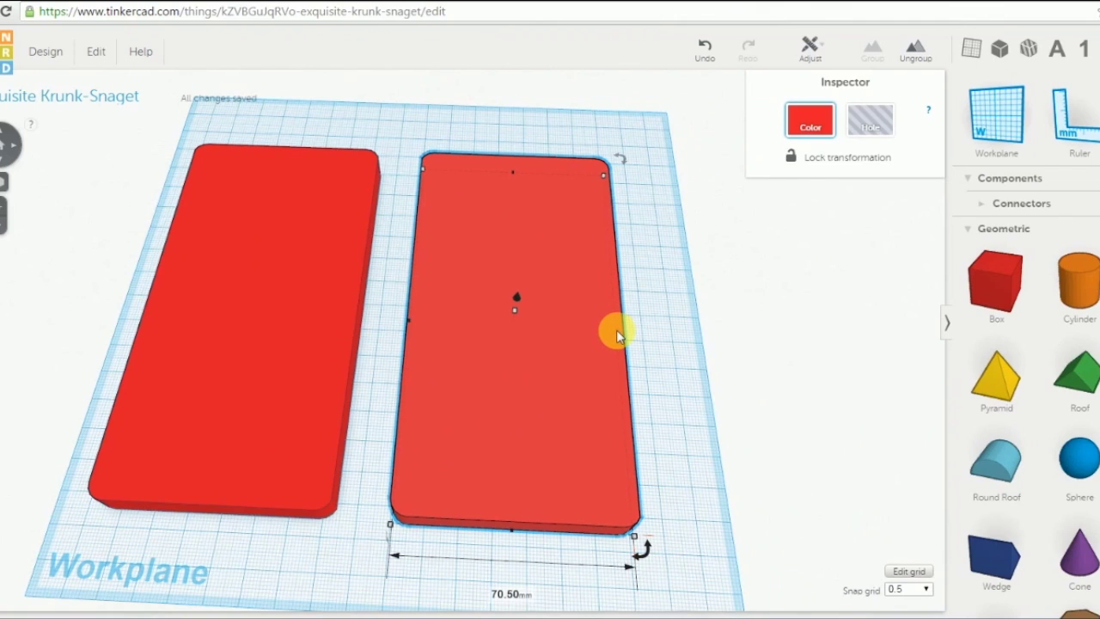
left_click_drag(617, 331, 627, 332)
left_click_drag(518, 176, 516, 167)
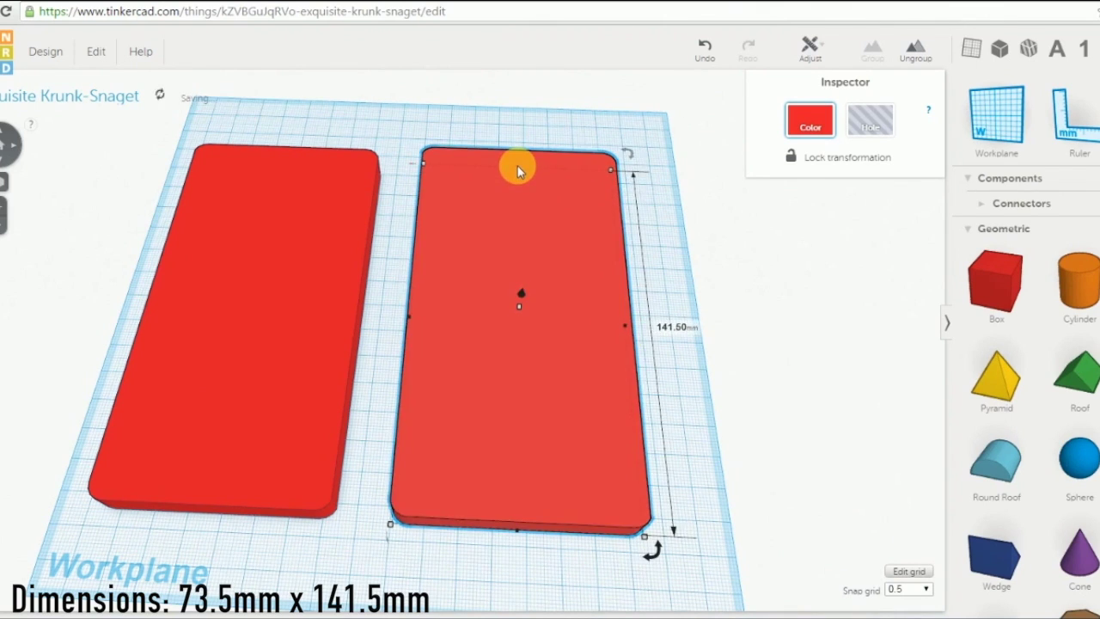
left_click(275, 284)
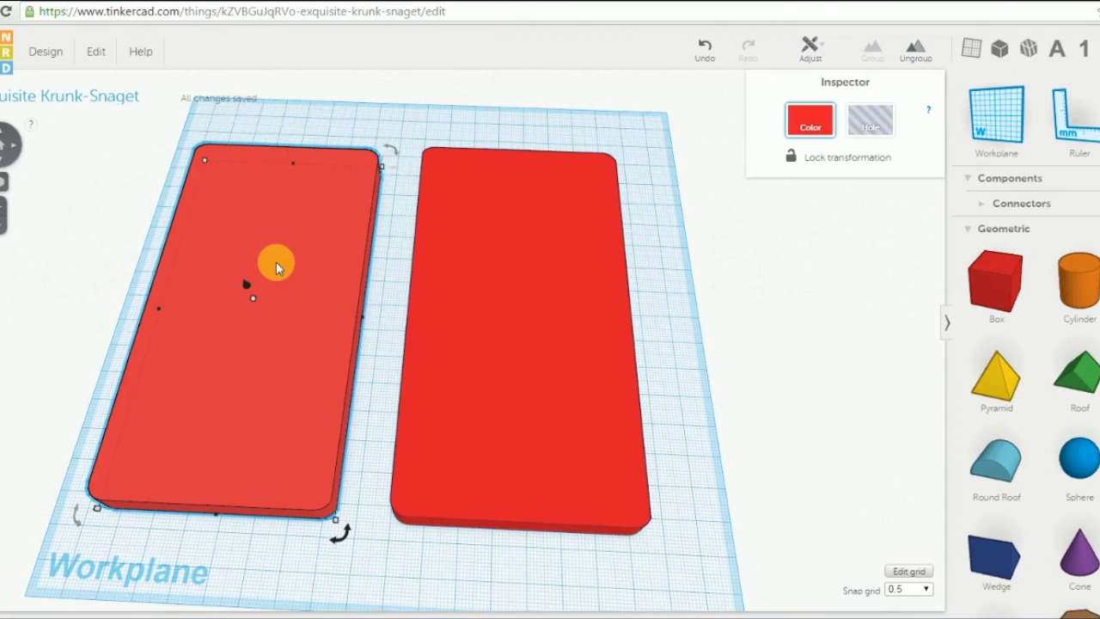
left_click(868, 116)
- Raise the hole slab 1.5 mm and centre it on the larger slab in both directions
right_click_drag(685, 422, 683, 348)
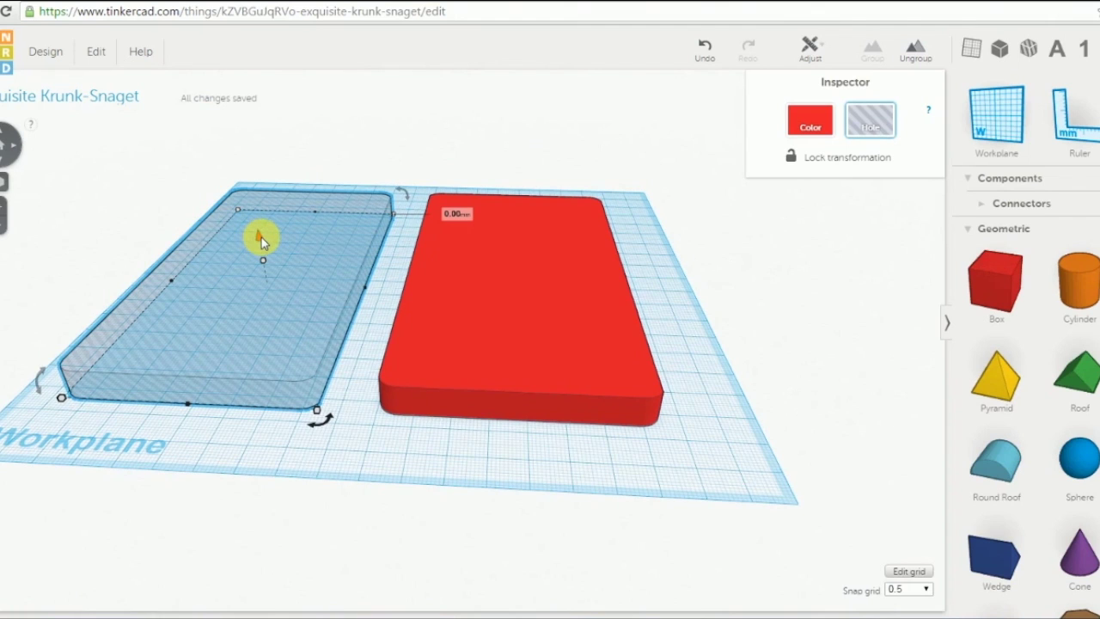
left_click_drag(262, 242, 262, 239)
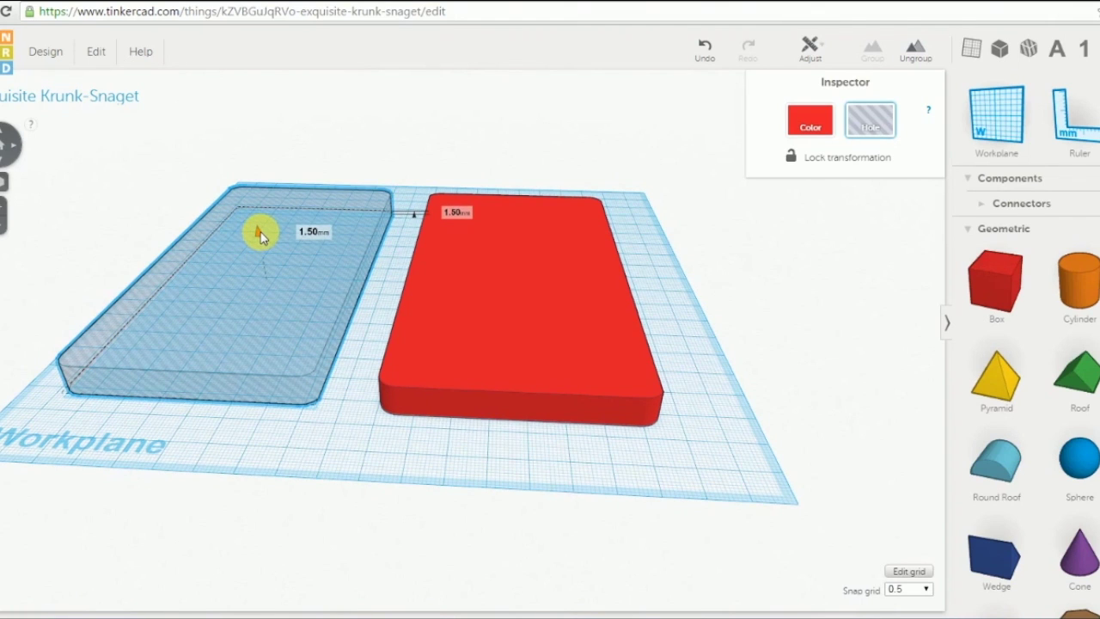
right_click_drag(573, 246, 719, 375)
left_click_drag(710, 383, 275, 265)
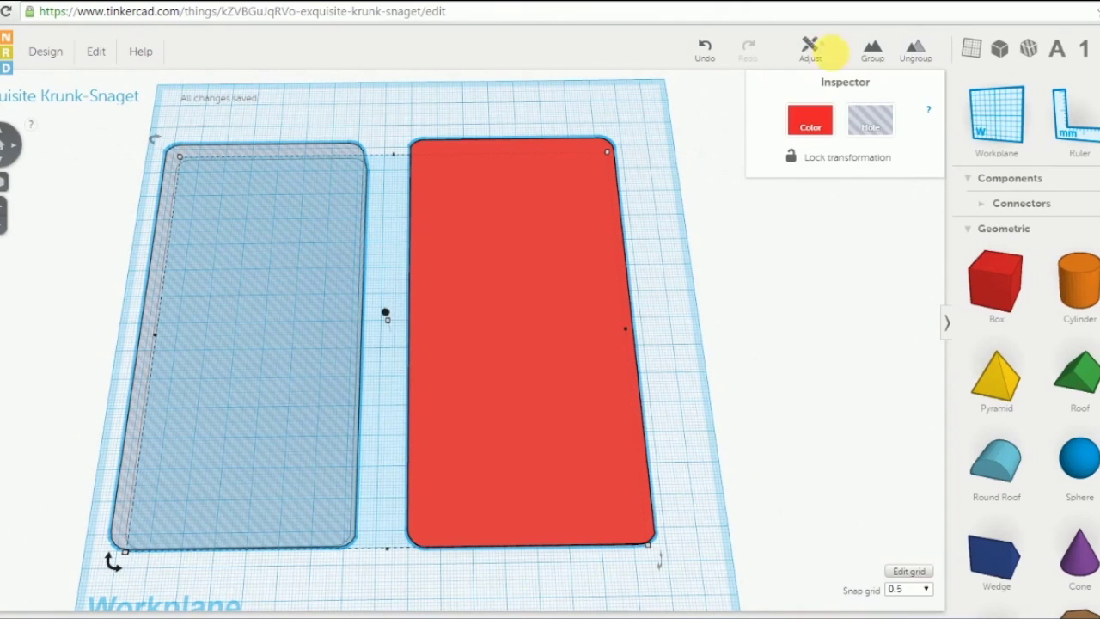
left_click(814, 49)
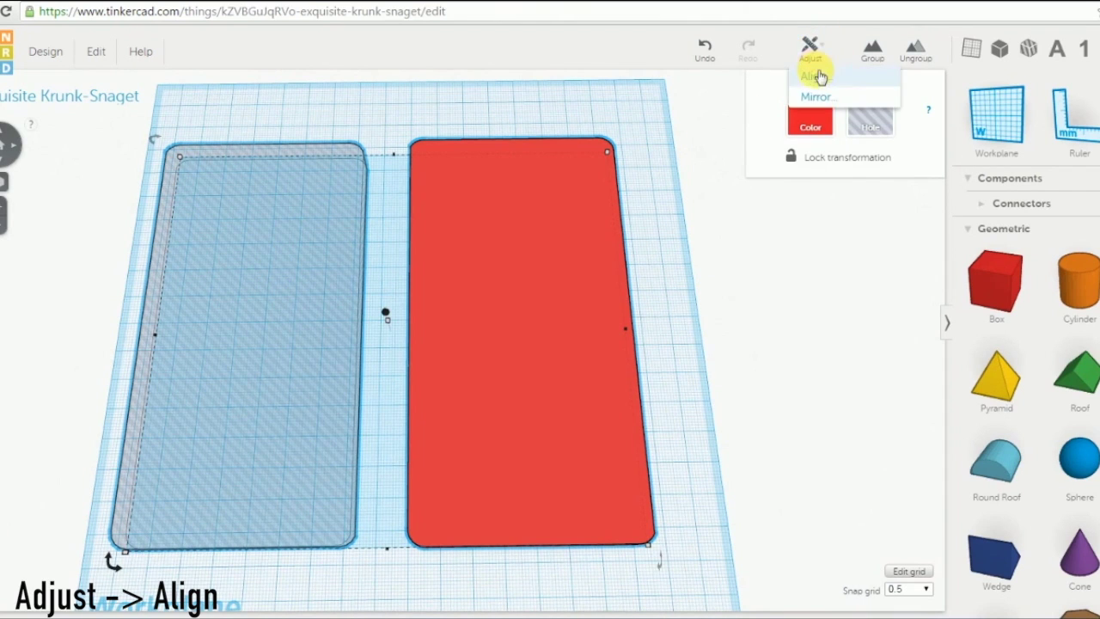
left_click(815, 93)
left_click(388, 570)
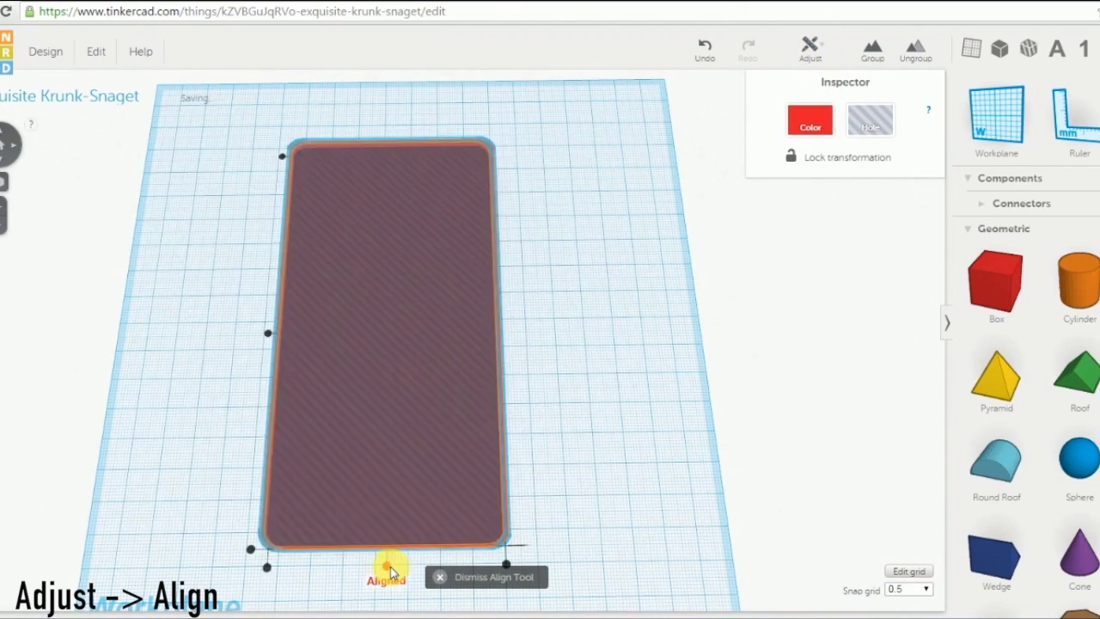
left_click(266, 335)
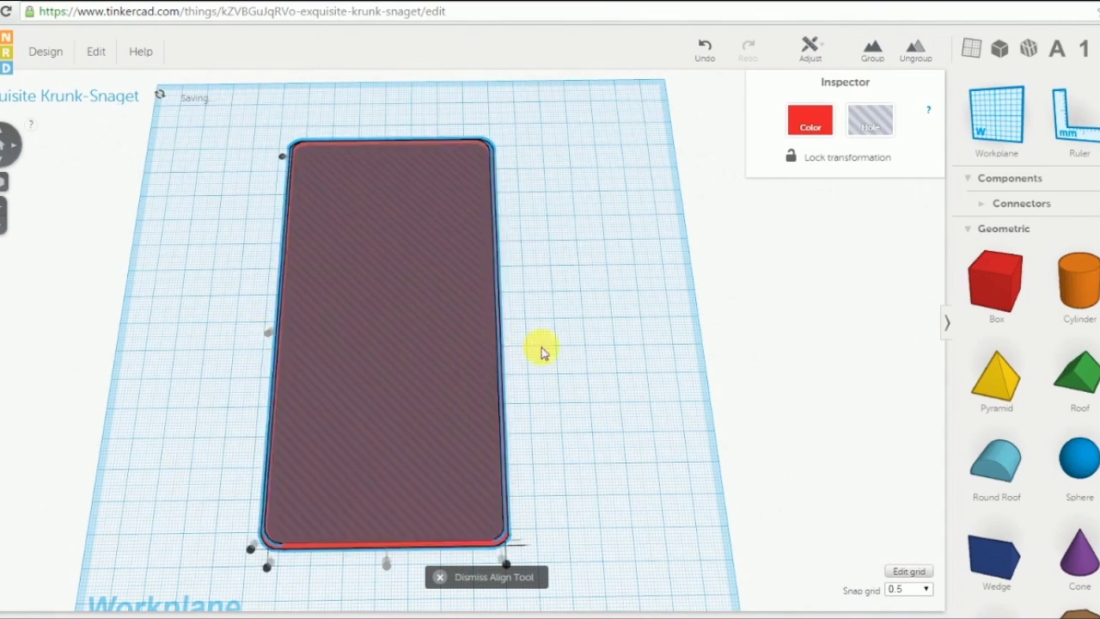
left_click(550, 352)
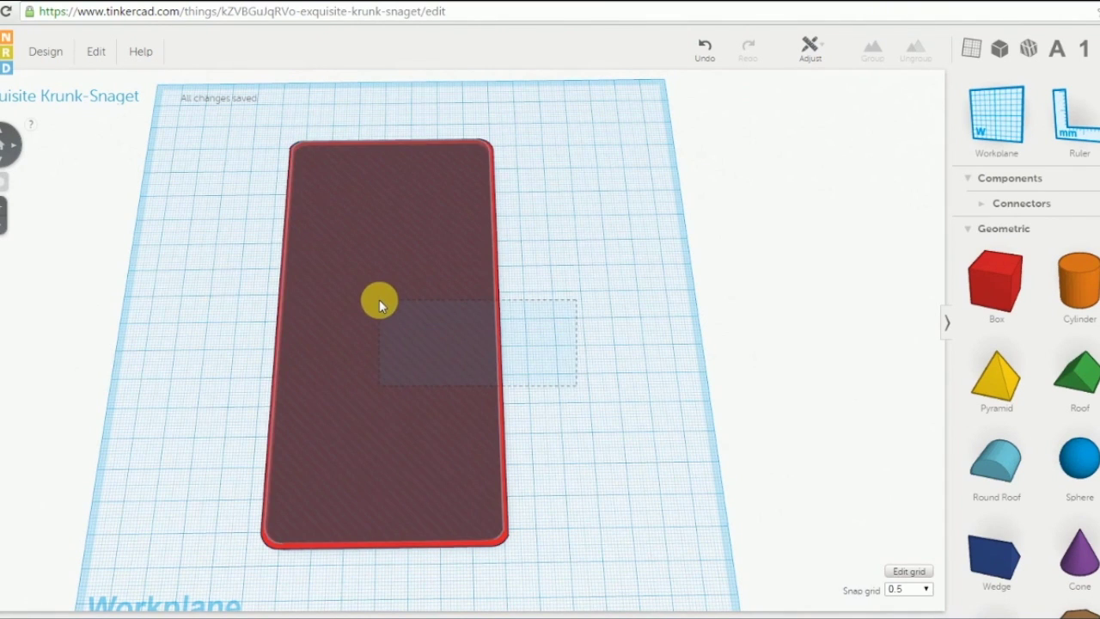
- Group the hole and the larger slab into a hollow case shell
left_click(379, 300)
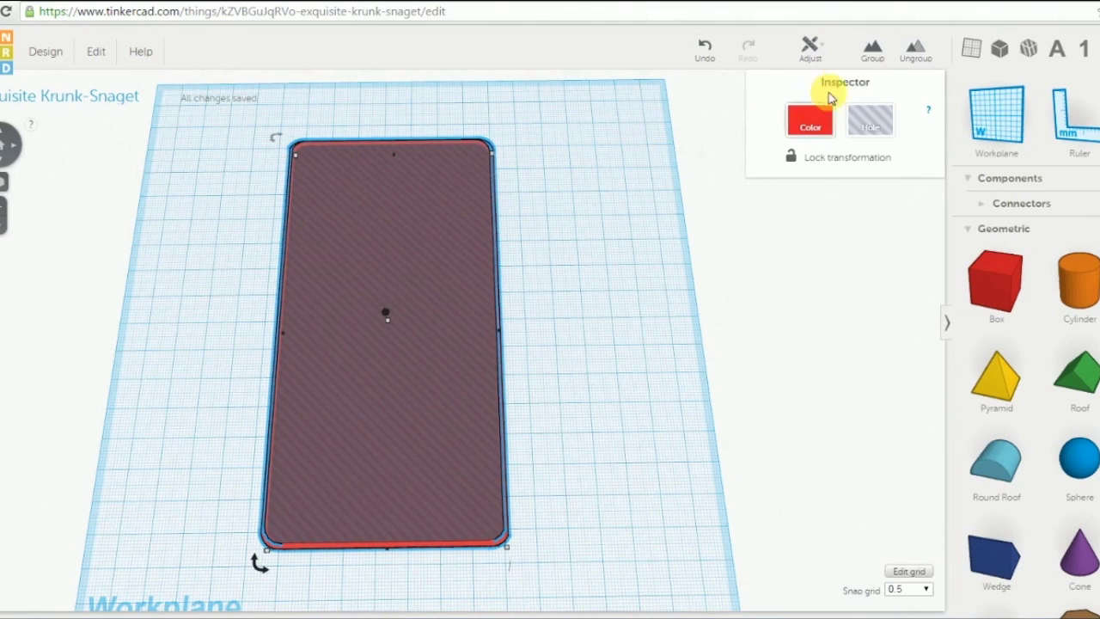
left_click(869, 50)
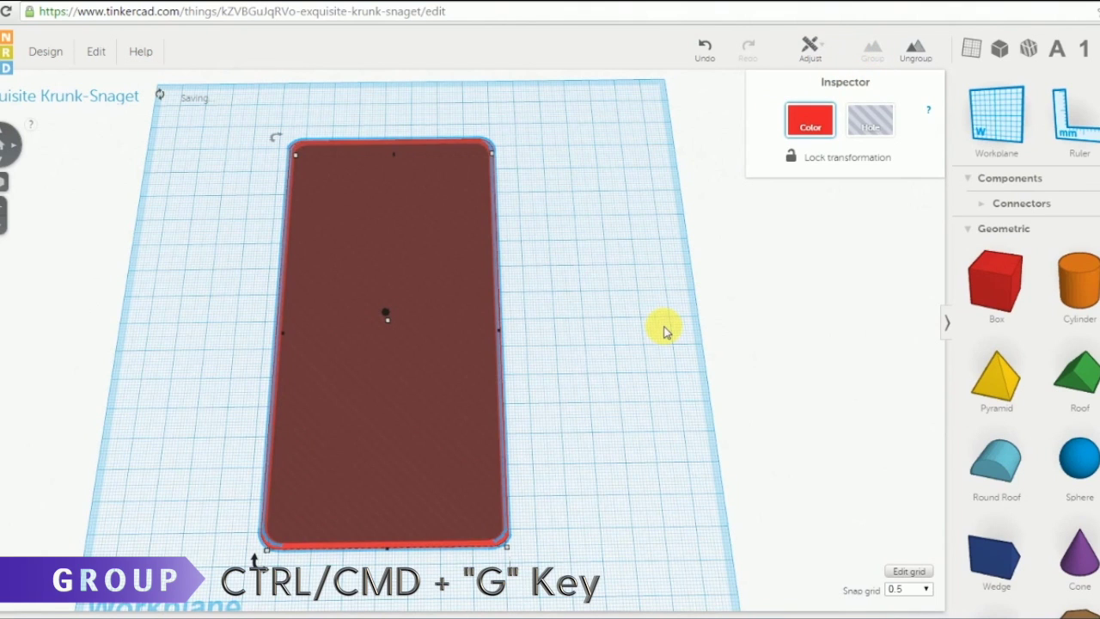
left_click(636, 371)
- Orbit to an angled view and scroll the shapes panel down to the Extras section
right_click_drag(617, 392, 556, 301)
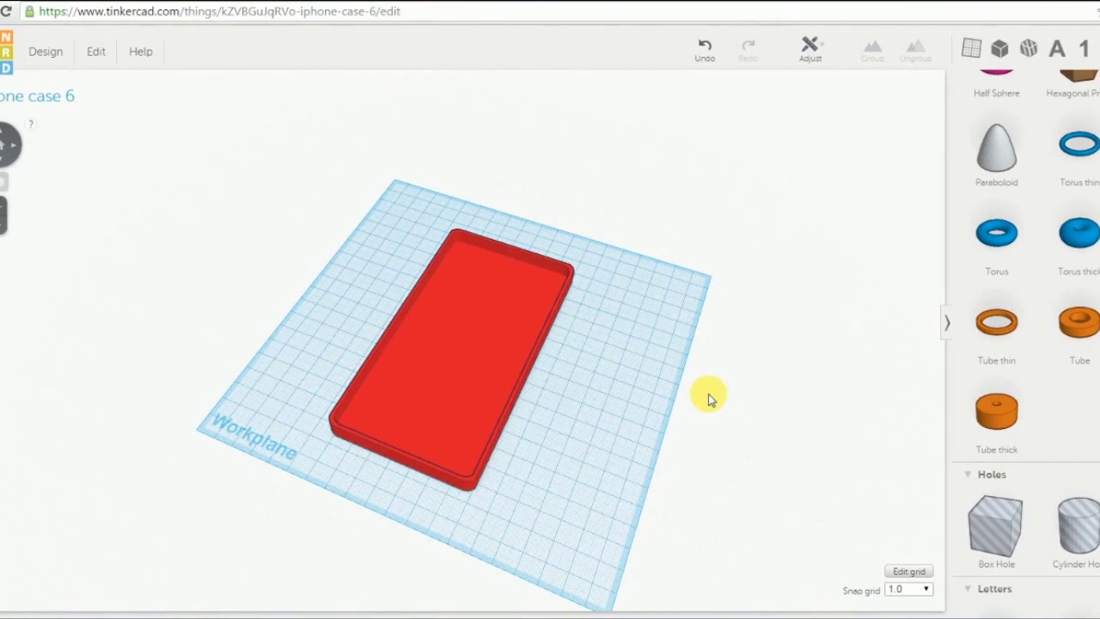
scroll(1008, 322, "up", 3)
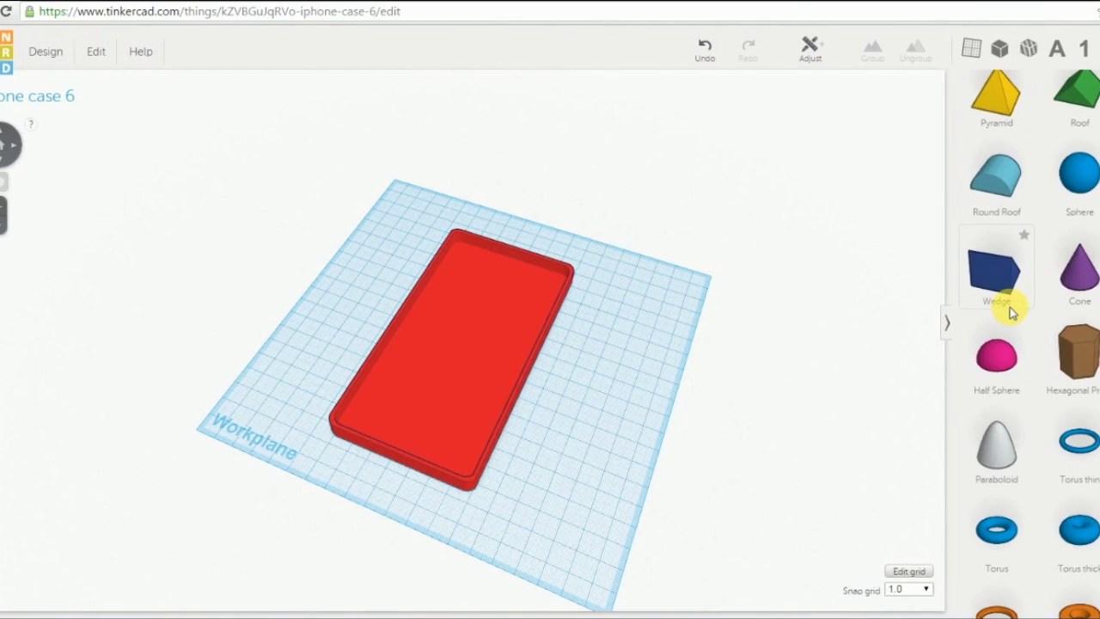
scroll(1012, 313, "down", 2)
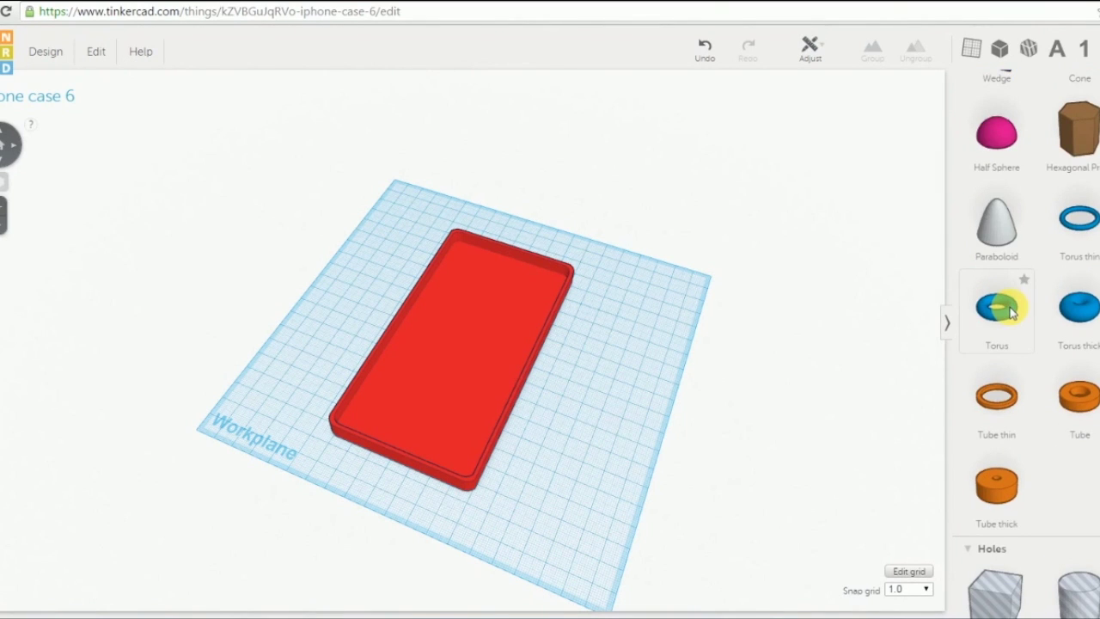
scroll(1012, 313, "down", 6)
scroll(1012, 313, "down", 7)
scroll(1012, 313, "down", 3)
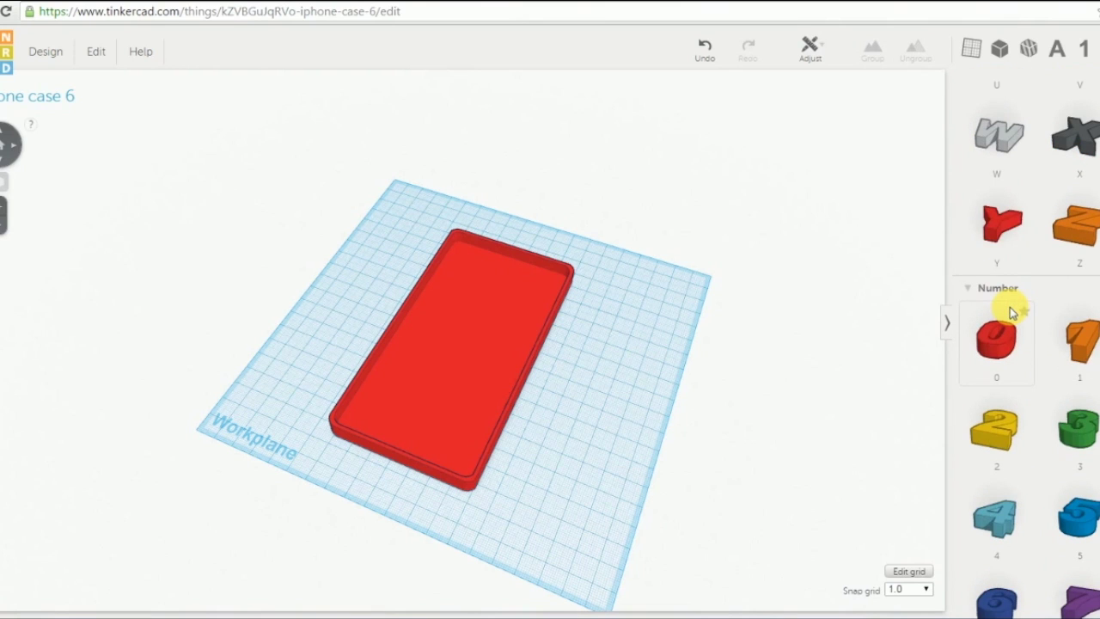
scroll(1012, 313, "down", 5)
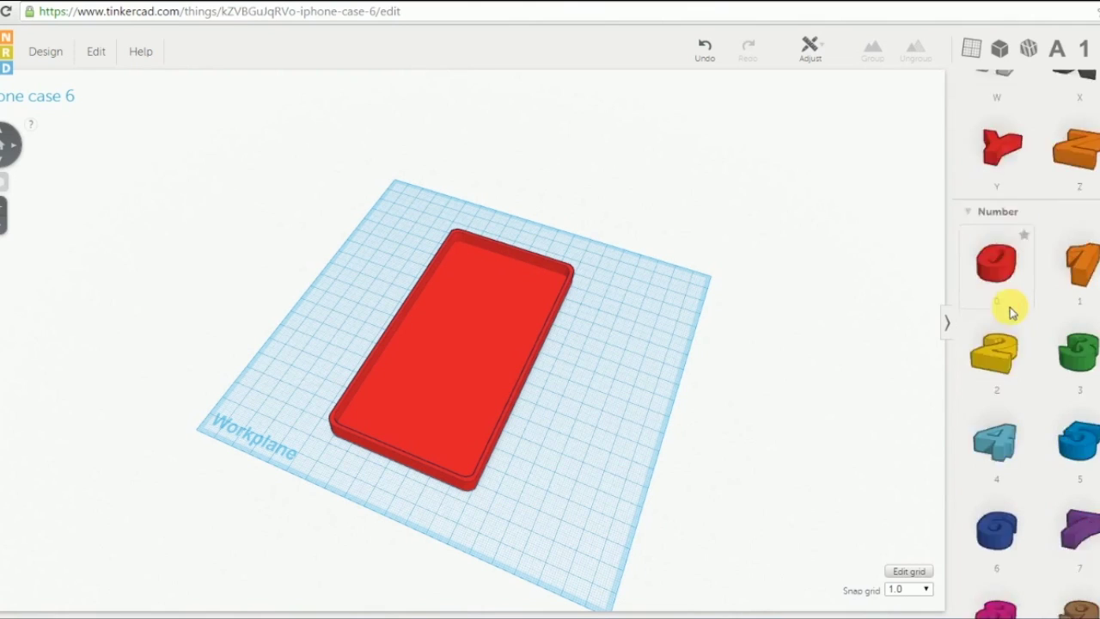
scroll(1012, 313, "down", 4)
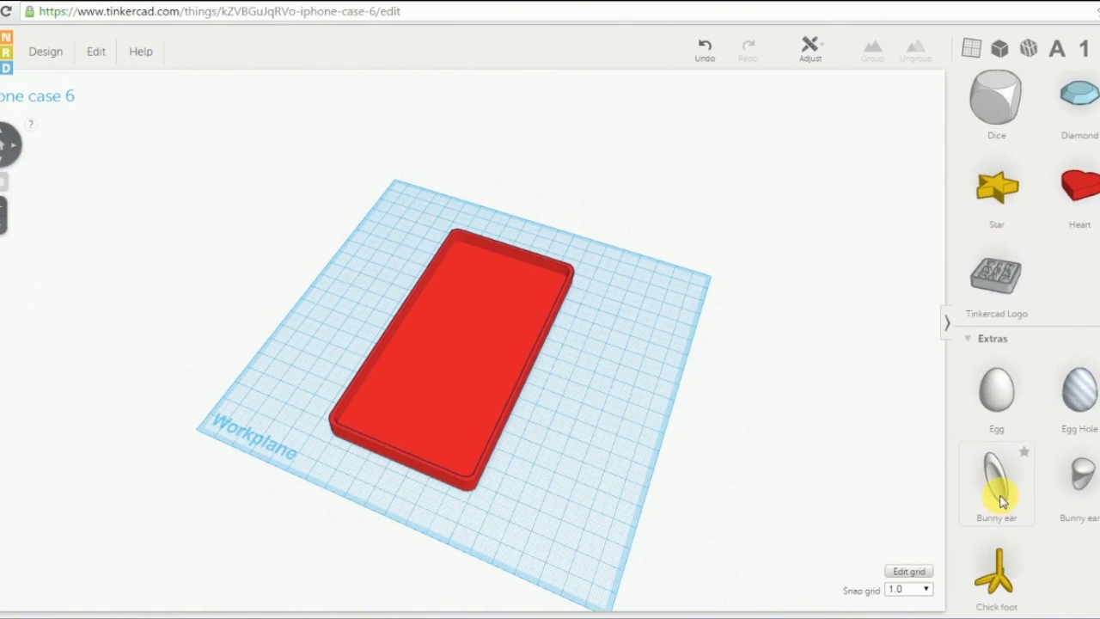
- Place a Bunny ear at the case's top edge, tilted -22.5°, proportionally enlarged and lowered onto the workplane
left_click_drag(1001, 500, 477, 208)
right_click_drag(577, 319, 629, 181)
left_click_drag(545, 180, 601, 167)
right_click_drag(595, 316, 408, 203)
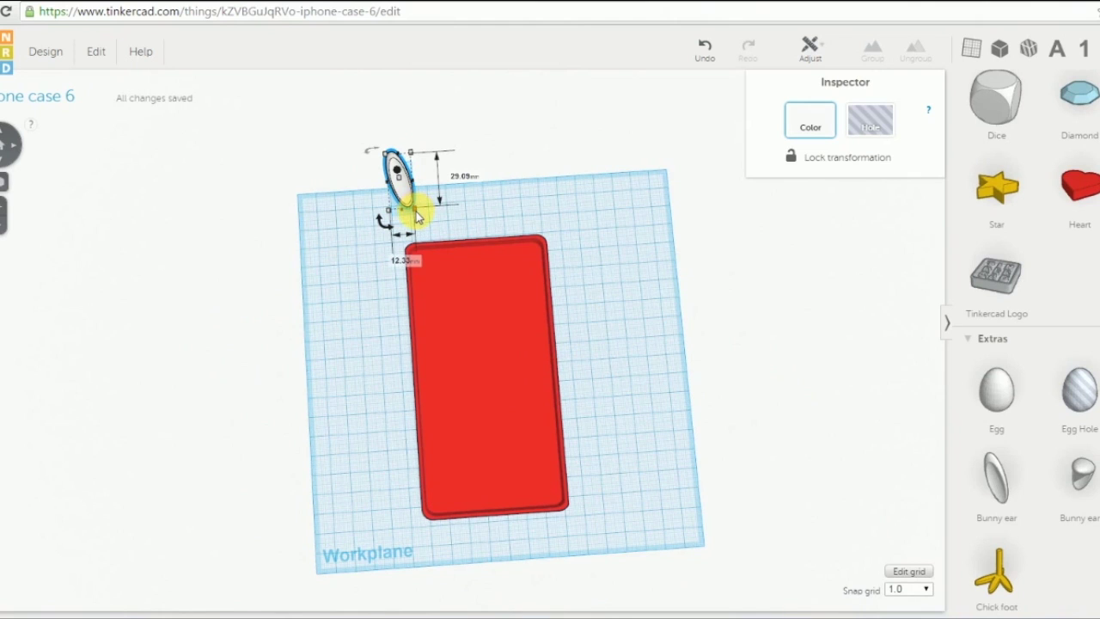
left_click_drag(416, 216, 444, 242, "shift")
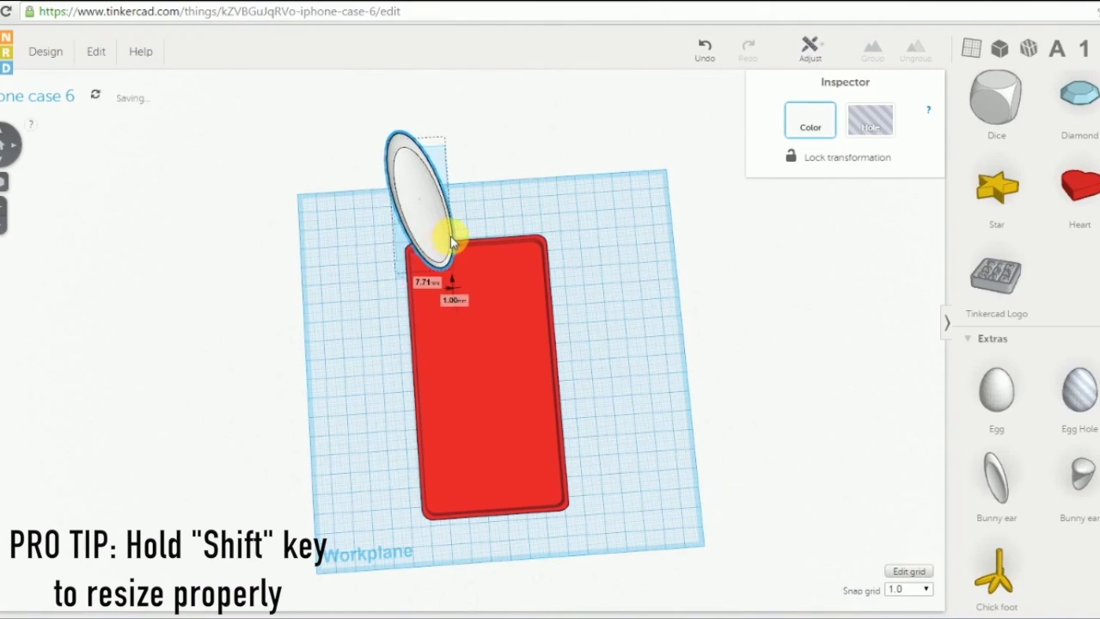
right_click_drag(661, 386, 384, 189)
left_click_drag(576, 219, 582, 251)
right_click_drag(465, 361, 444, 184)
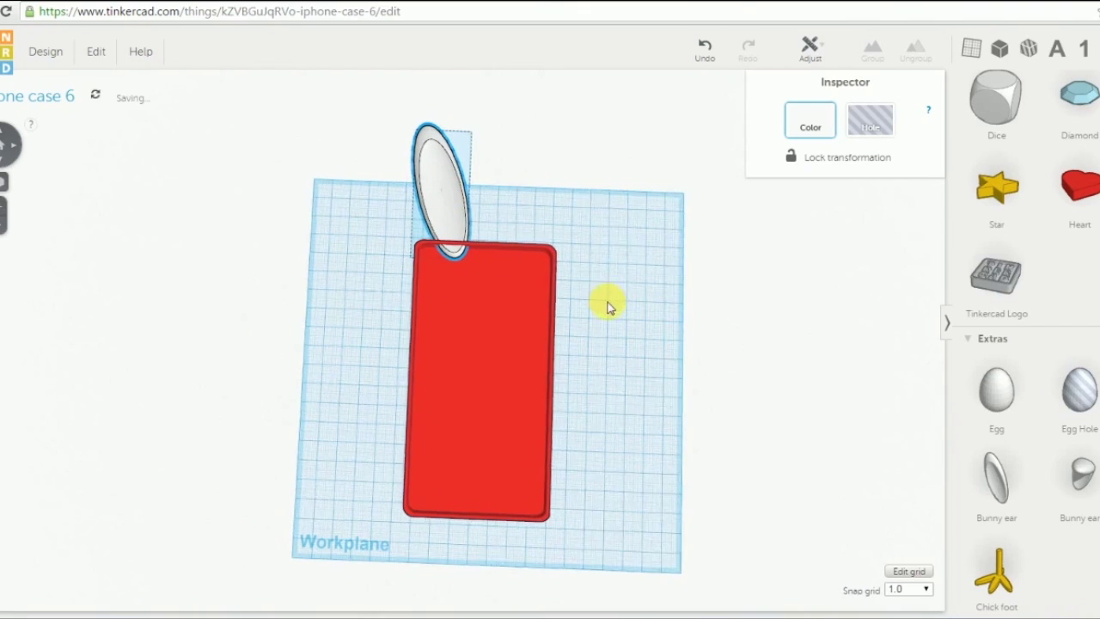
- Duplicate the ear to the right and mirror the copy to form the second ear
right_click_drag(606, 305, 499, 258)
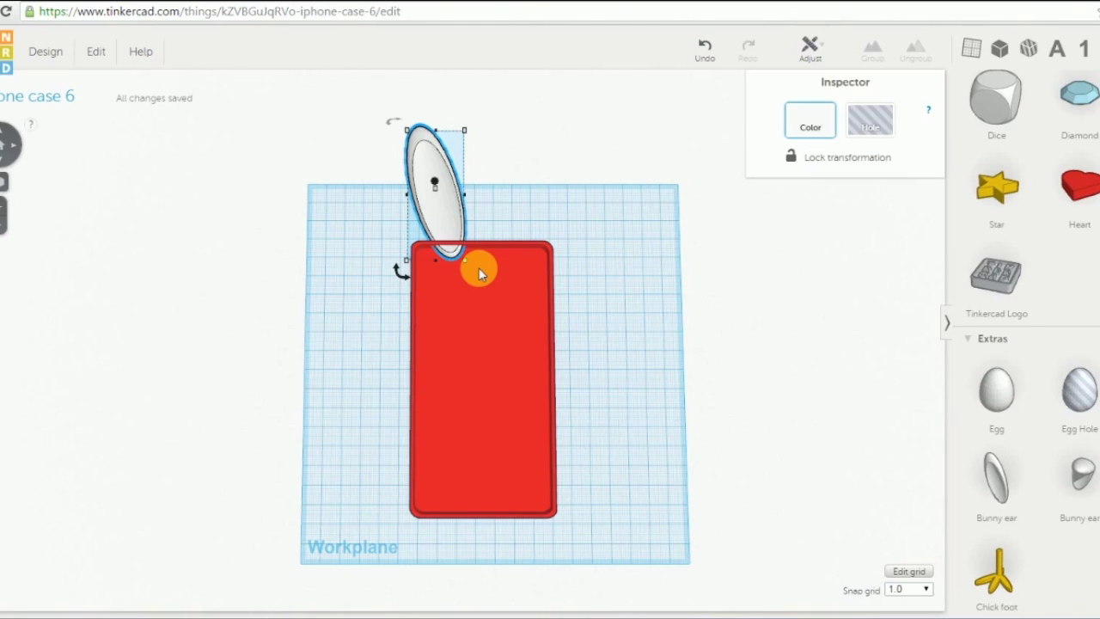
left_click(455, 230)
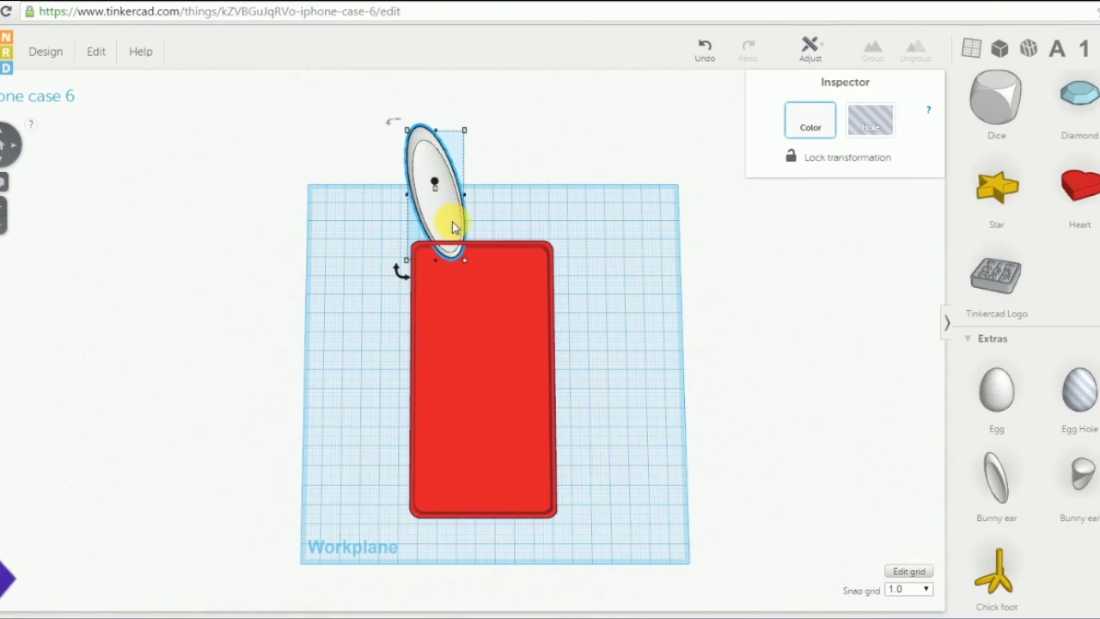
left_click_drag(449, 222, 521, 220, "alt")
left_click(810, 50)
left_click(817, 96)
left_click(514, 278)
right_click_drag(594, 317, 617, 376)
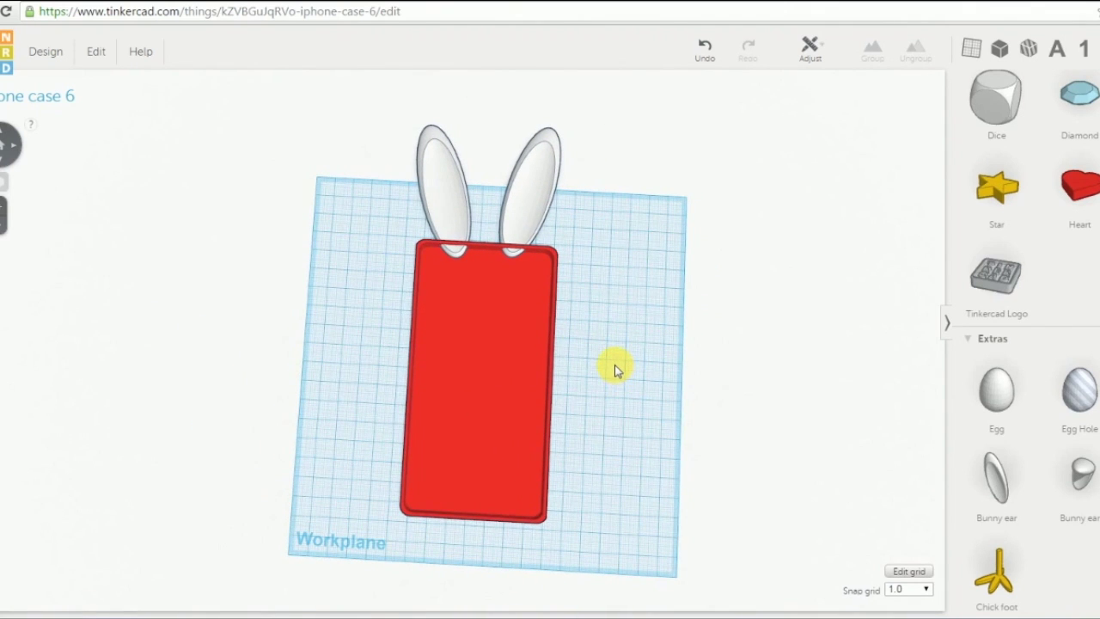
- Ungroup the red case, then group the case and both ears into one white object
left_click(501, 347)
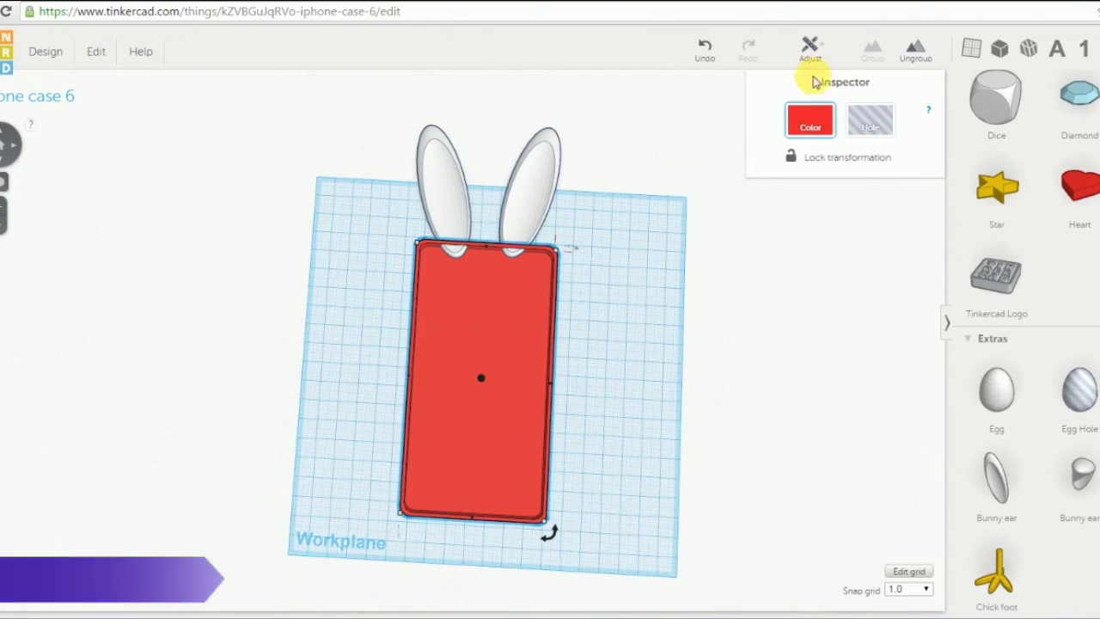
left_click(915, 49)
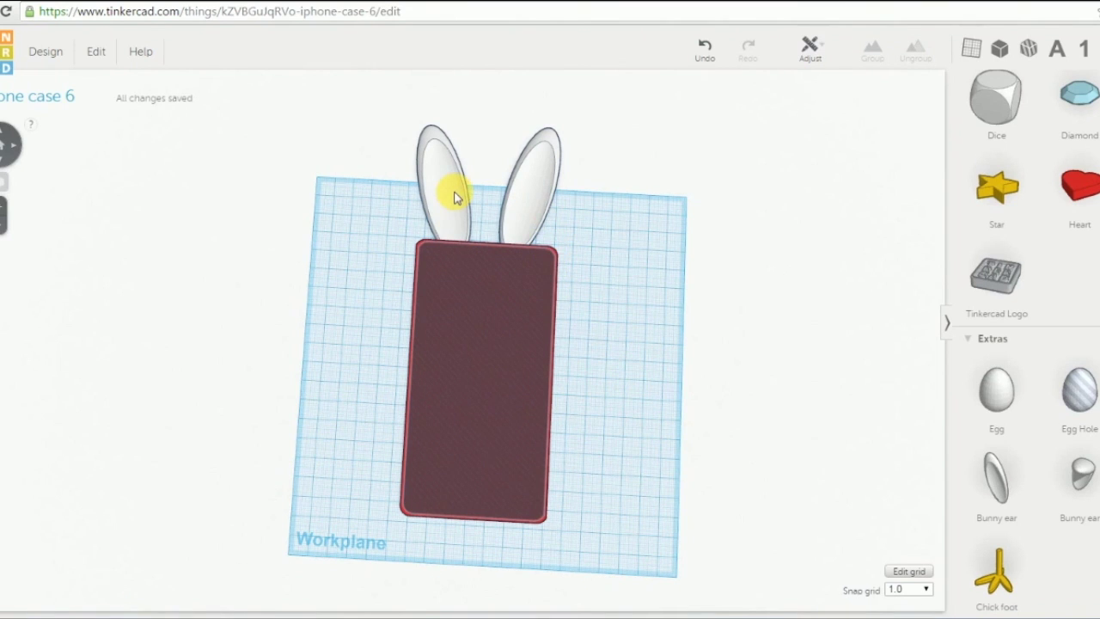
left_click_drag(649, 503, 447, 179)
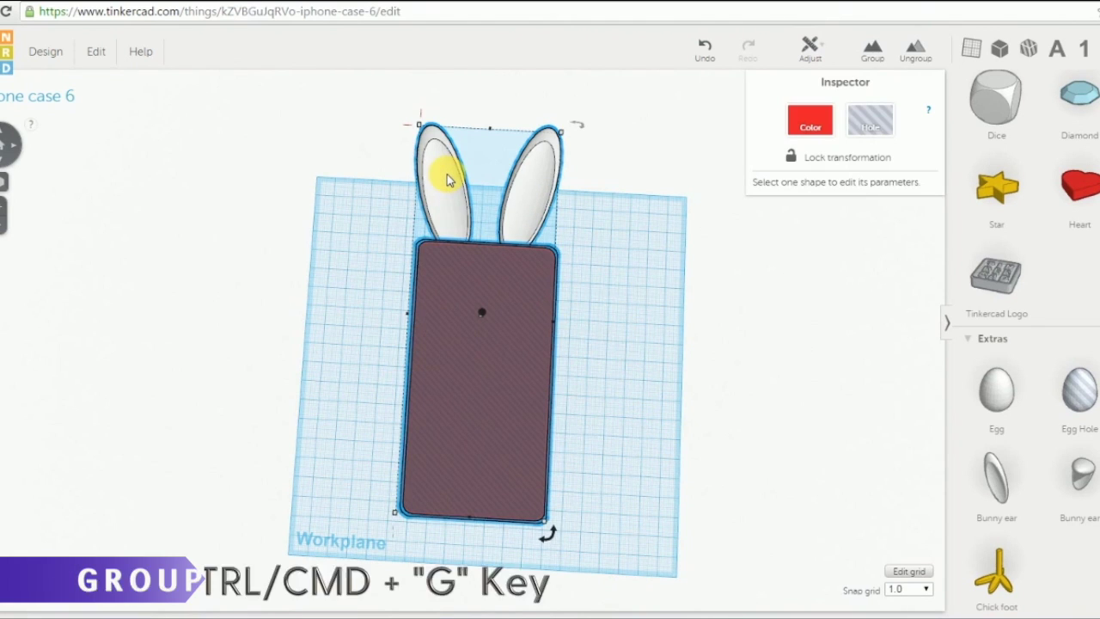
left_click(873, 50)
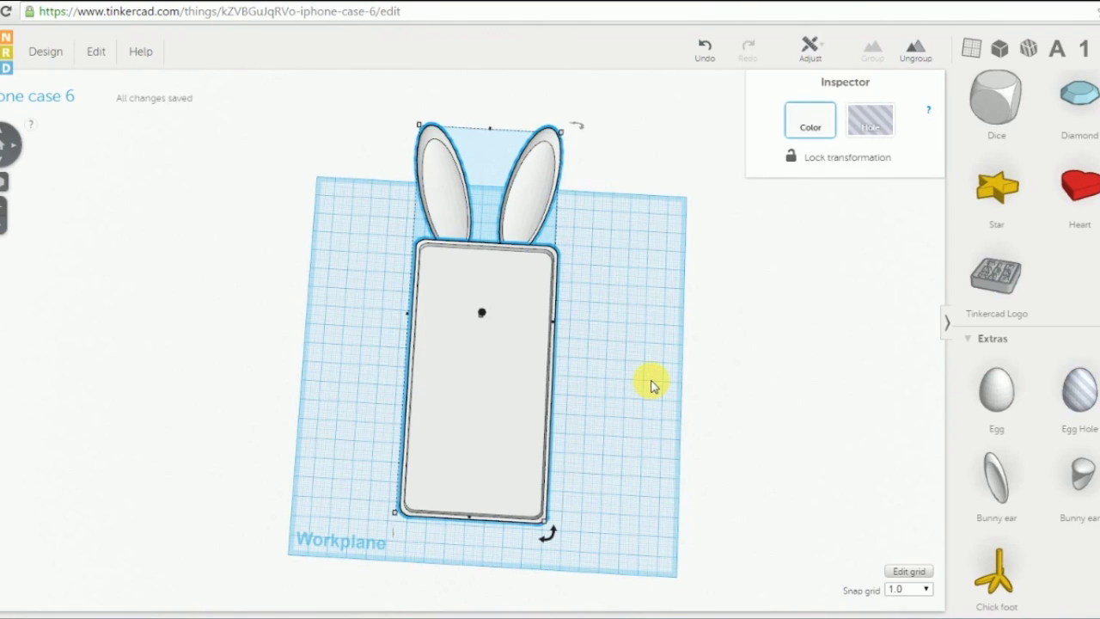
right_click_drag(649, 432, 574, 290)
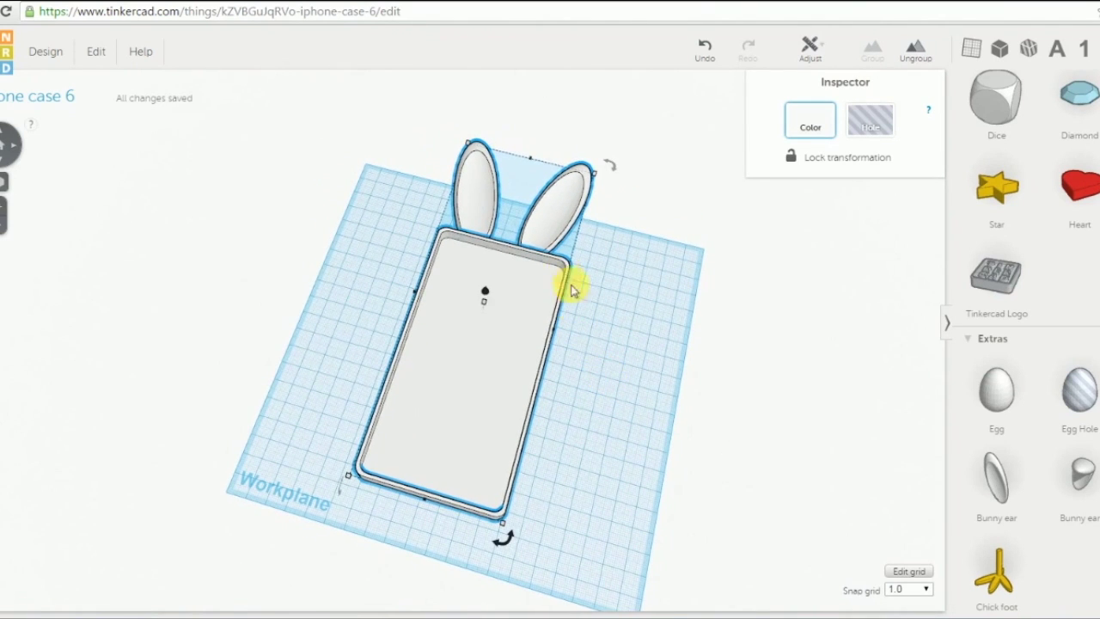